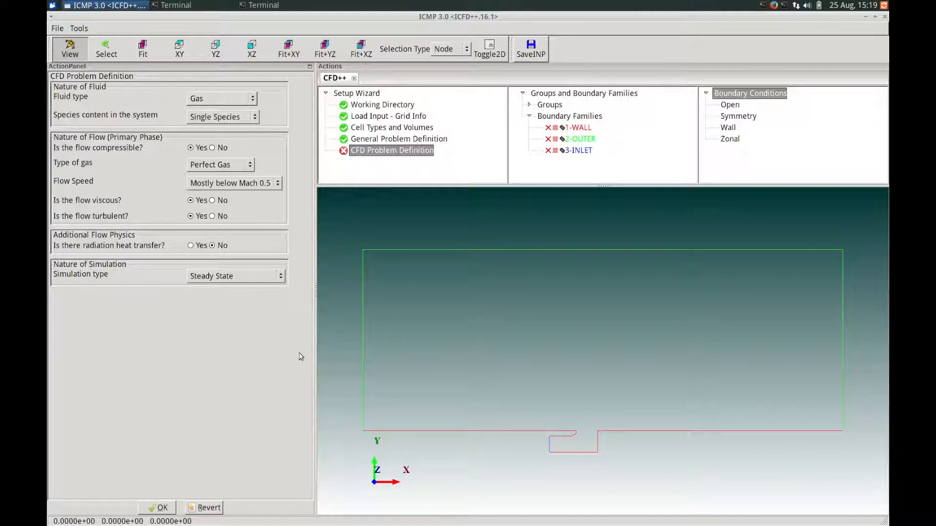
Widen the graphics area and examine the grid outline by rotating, panning and zooming the view.
left_click_drag(314, 286, 299, 289)
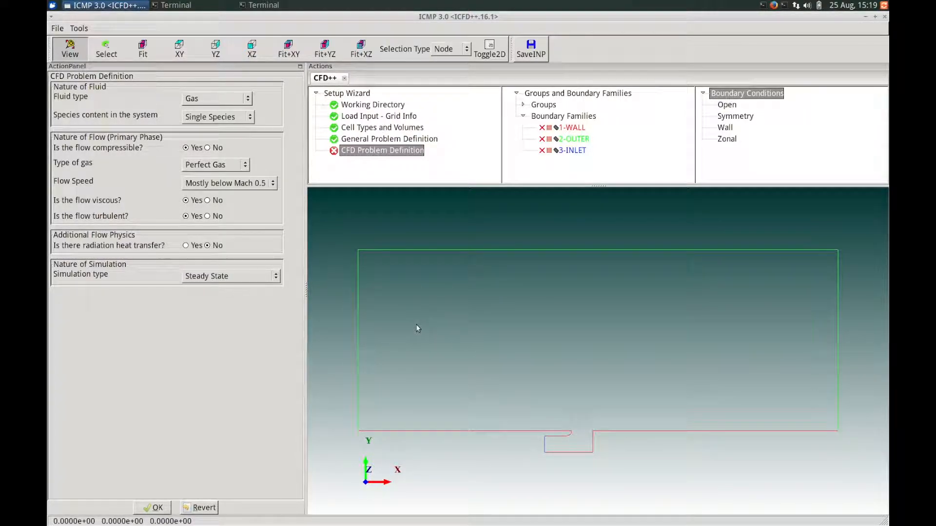
mouse_move(447, 333)
left_mouse_down()
mouse_move(453, 318)
mouse_move(455, 350)
mouse_move(502, 338)
mouse_move(458, 343)
left_mouse_up()
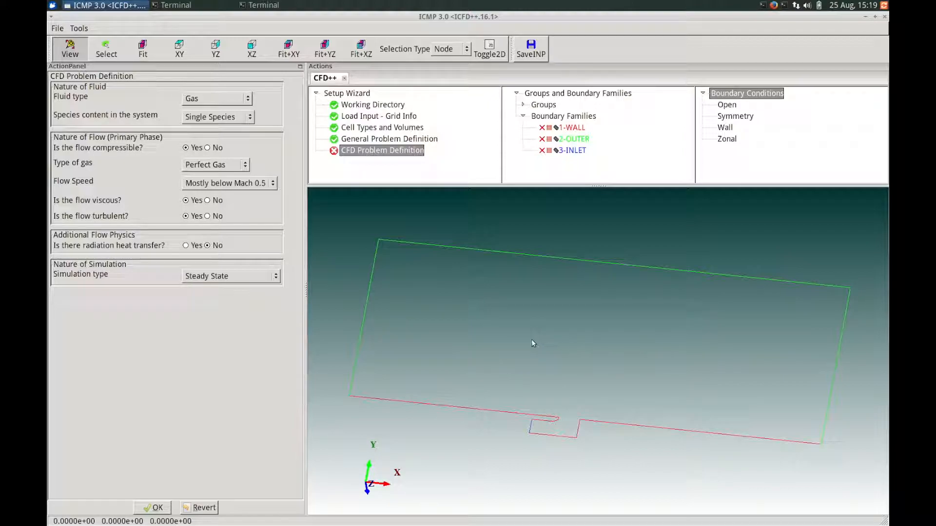
mouse_move(527, 341)
middle_mouse_down()
mouse_move(522, 313)
mouse_move(519, 359)
mouse_move(520, 341)
mouse_move(480, 343)
mouse_move(547, 343)
mouse_move(479, 347)
mouse_move(512, 351)
middle_mouse_up()
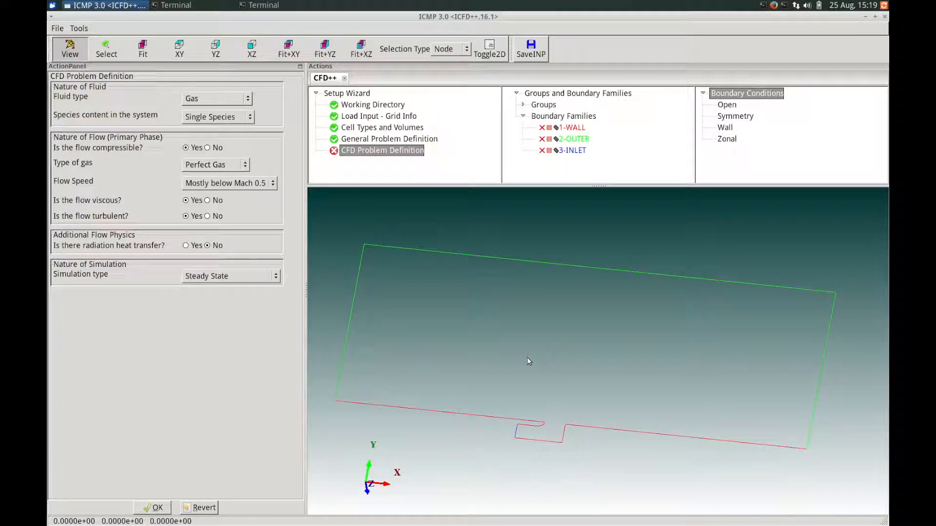
mouse_move(545, 358)
left_mouse_down()
mouse_move(497, 358)
mouse_move(569, 355)
mouse_move(493, 357)
mouse_move(549, 353)
left_mouse_up()
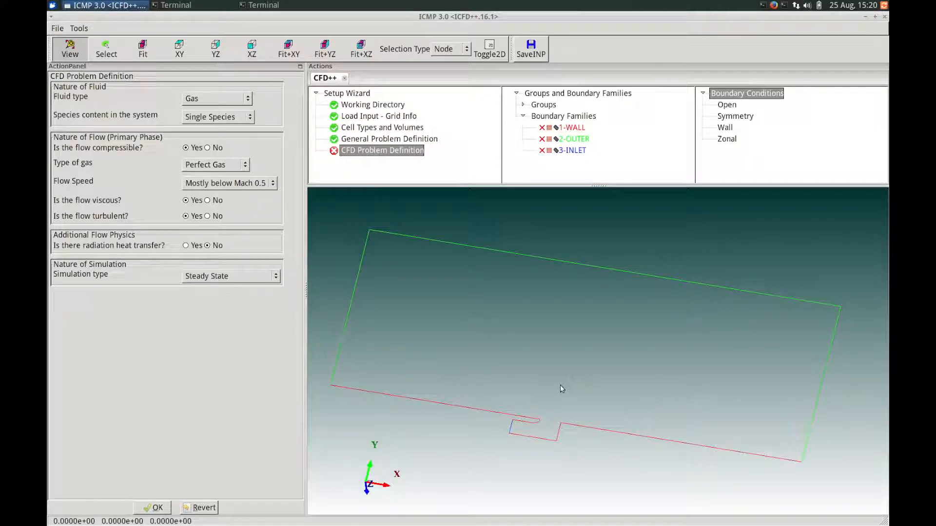
mouse_move(563, 393)
right_mouse_down()
mouse_move(560, 366)
mouse_move(561, 405)
right_mouse_up()
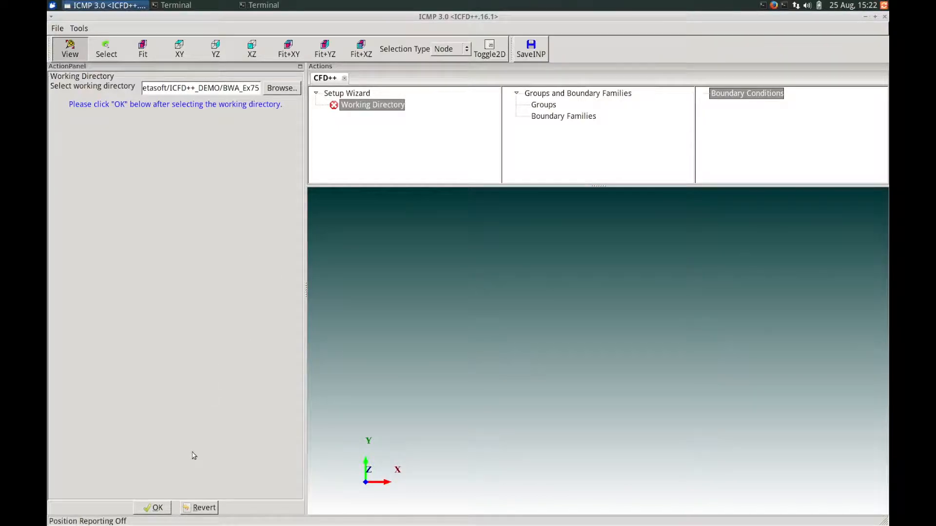
Confirm the BWA_Ex75 working directory and create the egrpsin.bin file for group highlighting.
left_click(159, 508)
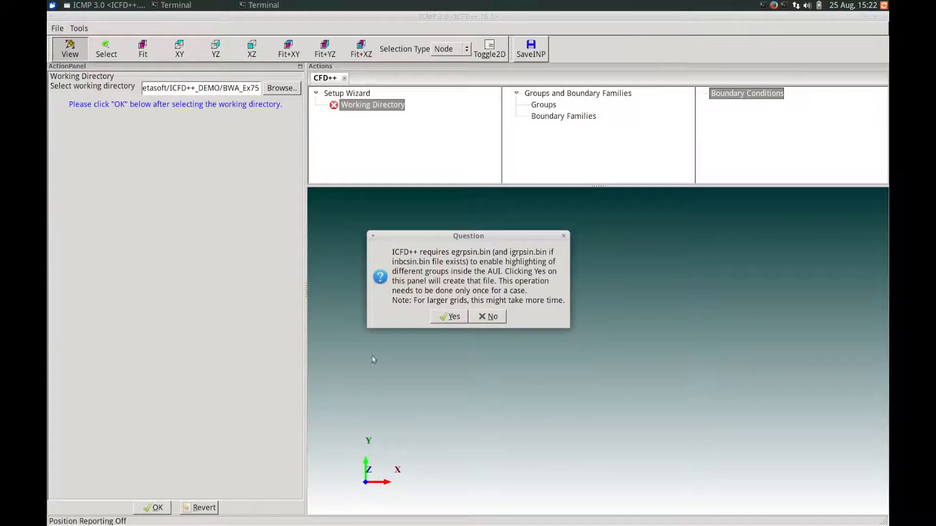
left_click(448, 317)
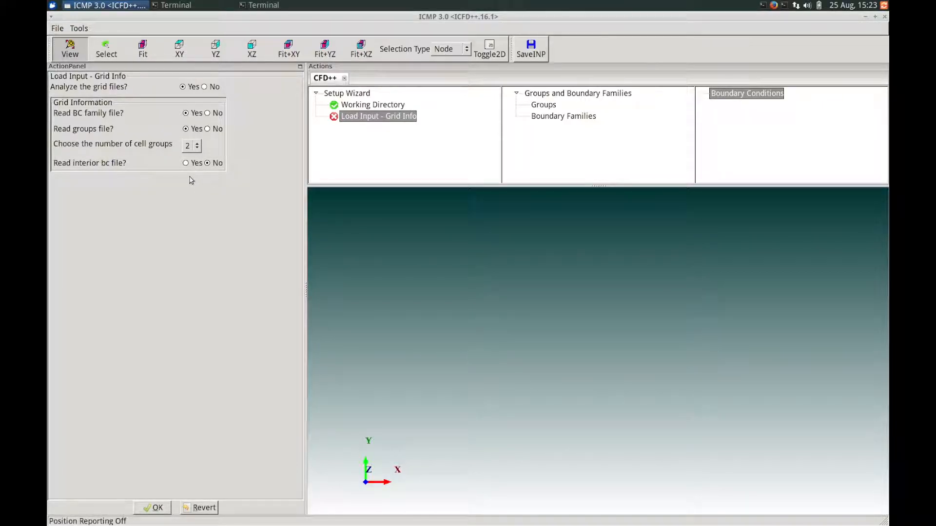
Load and analyze the grid files with the BC family and groups files, 2 cell groups and no interior bc file.
left_click(159, 508)
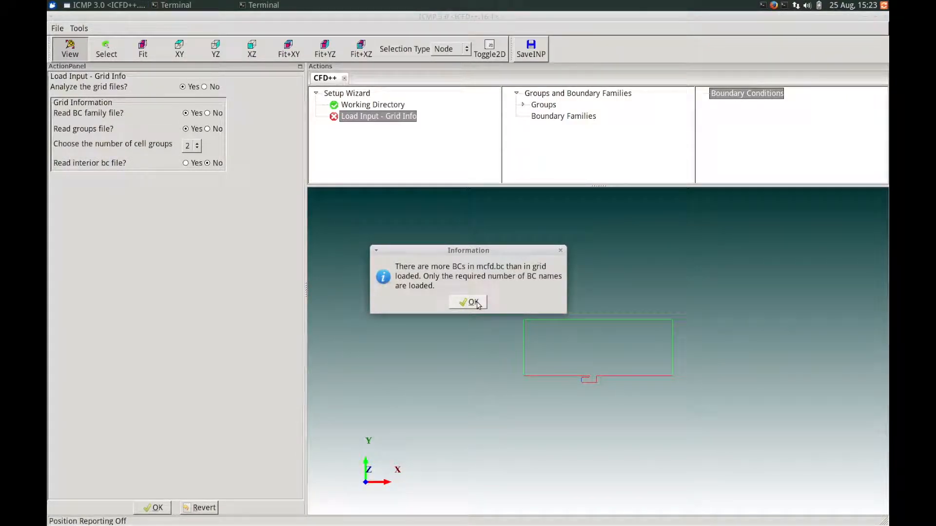
left_click(473, 303)
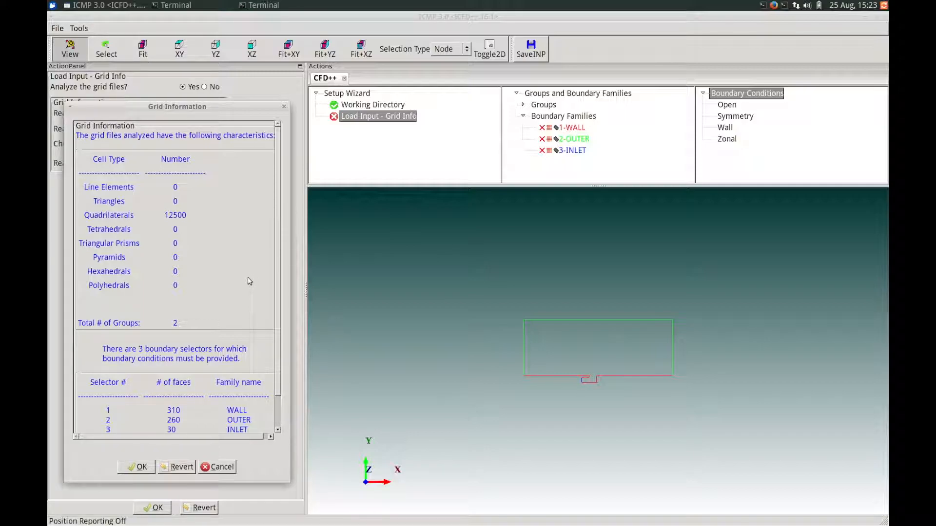
left_click(137, 467)
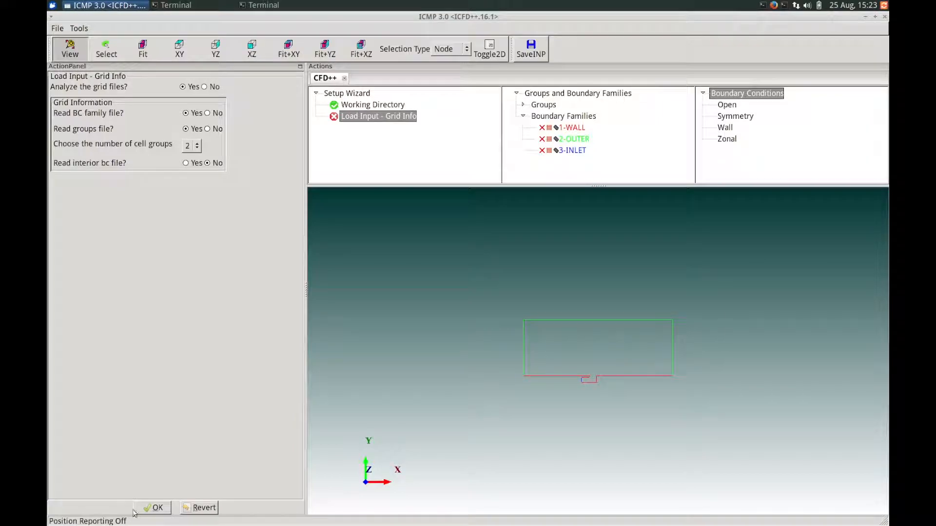
left_click(157, 510)
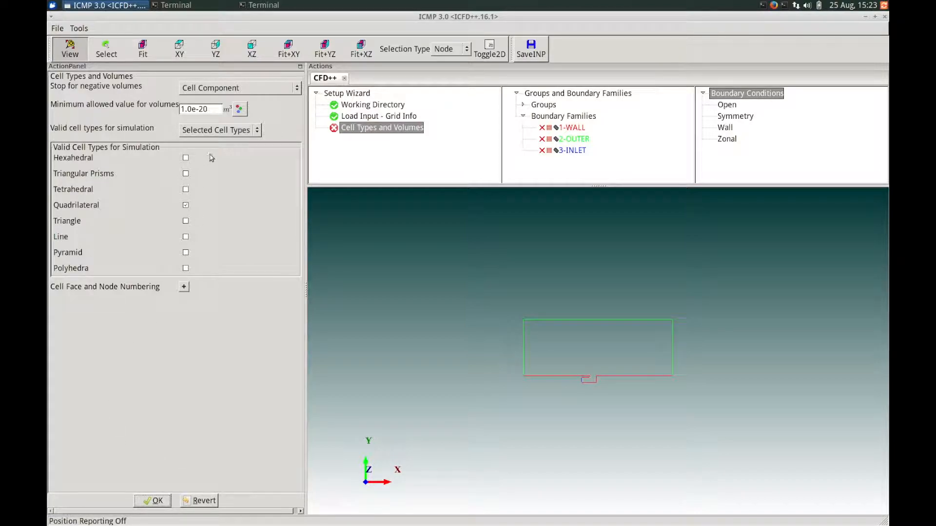
Accept the cell types and volumes with Cell Component as the negative-volume stop and only Quadrilateral cells valid.
left_click(298, 88)
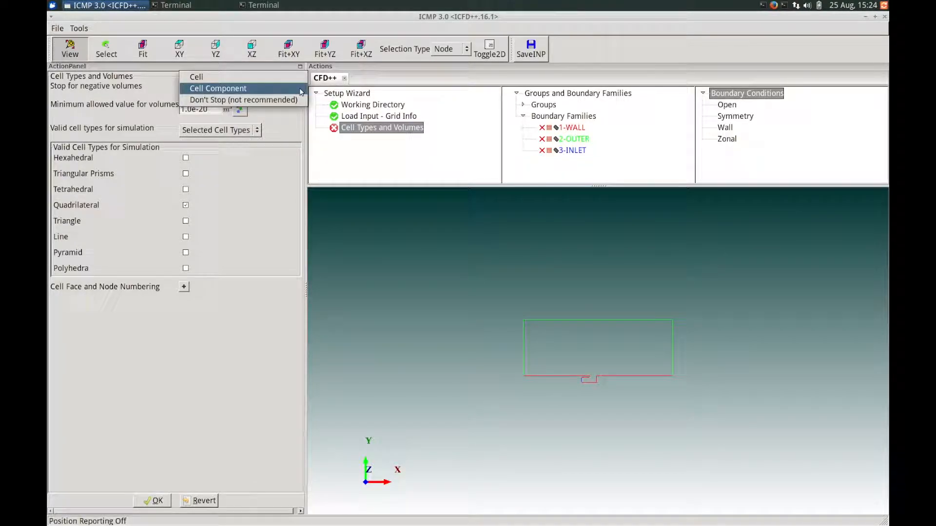
left_click(296, 93)
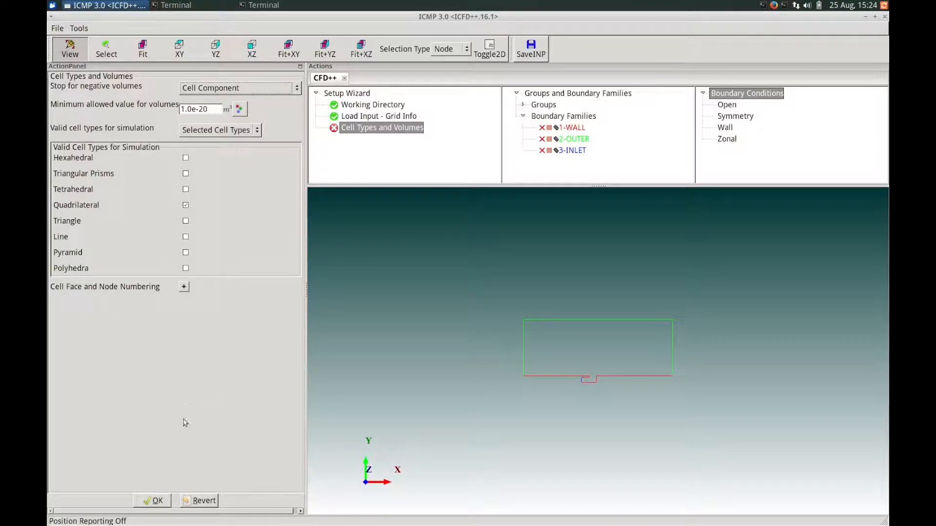
left_click(157, 501)
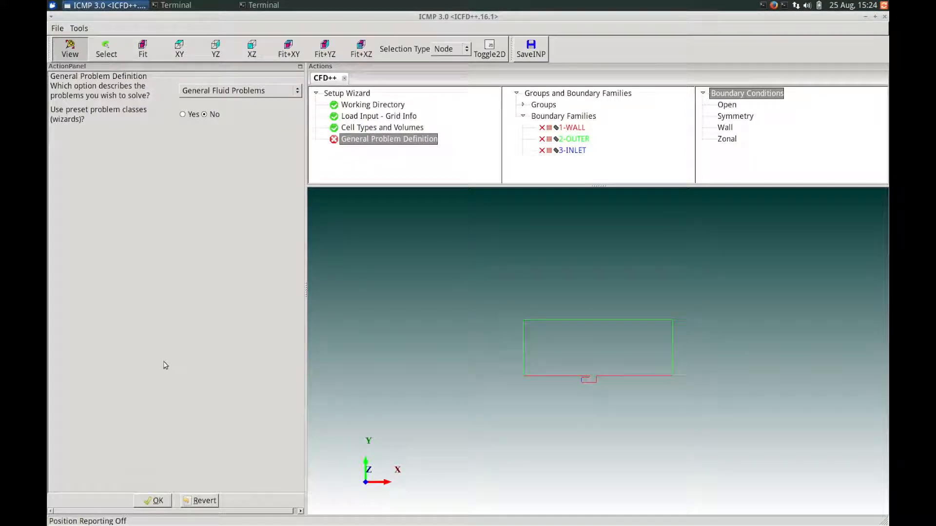
Define the case as General Fluid Problems without using preset problem classes.
left_click(299, 92)
left_click(297, 95)
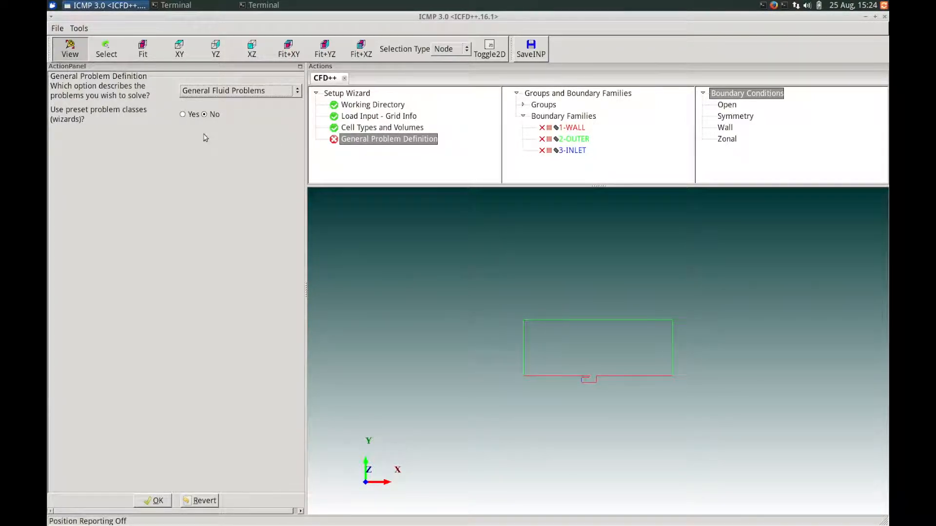
left_click(160, 505)
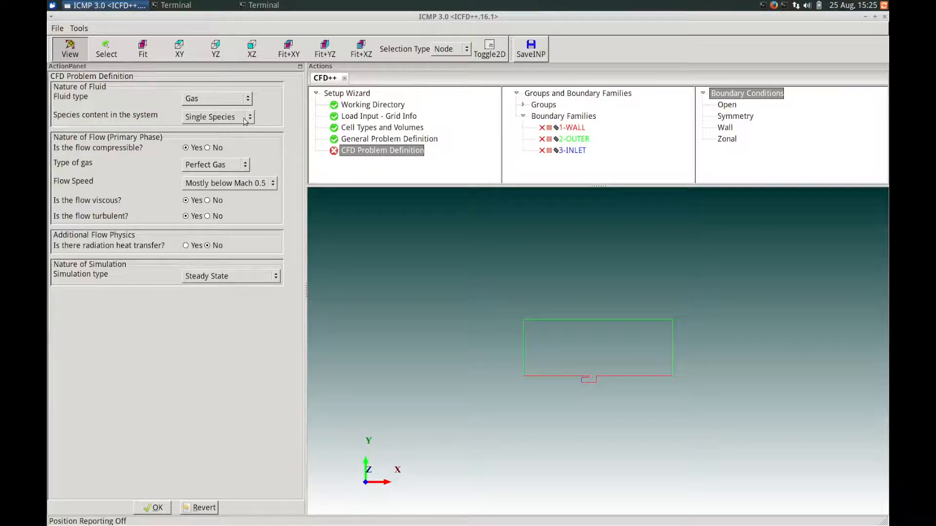
Define the CFD problem as a single-species perfect gas, compressible, mostly below Mach 0.5, viscous, turbulent and steady state.
left_click(246, 98)
left_click(237, 99)
left_click(253, 121)
left_click(248, 122)
left_click(246, 166)
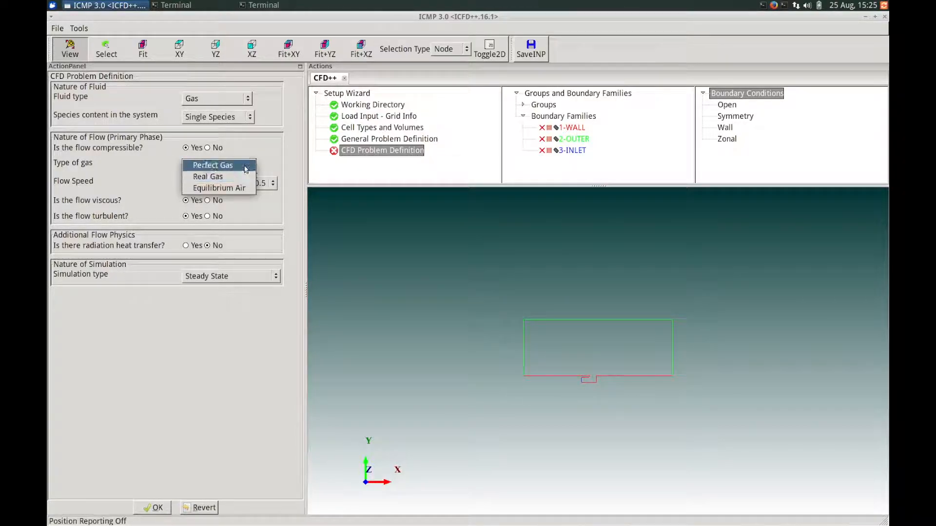
left_click(247, 166)
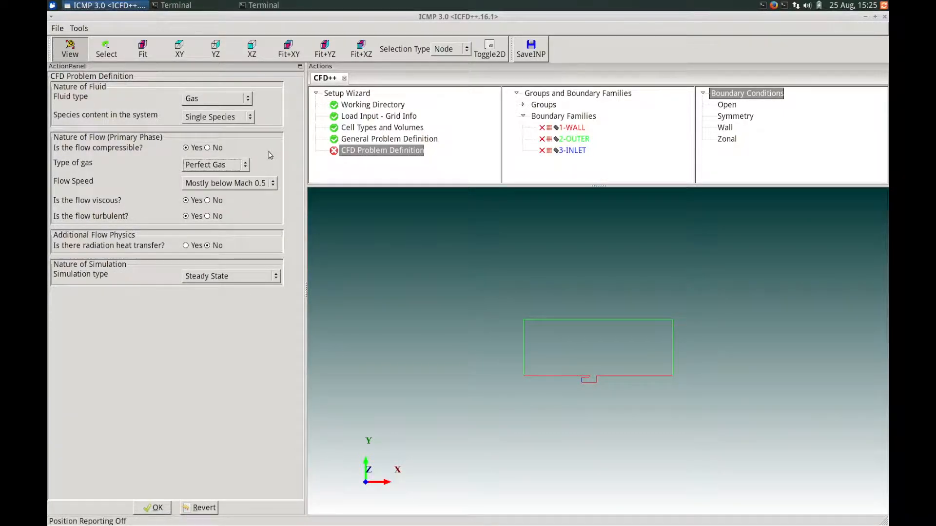
left_click(274, 184)
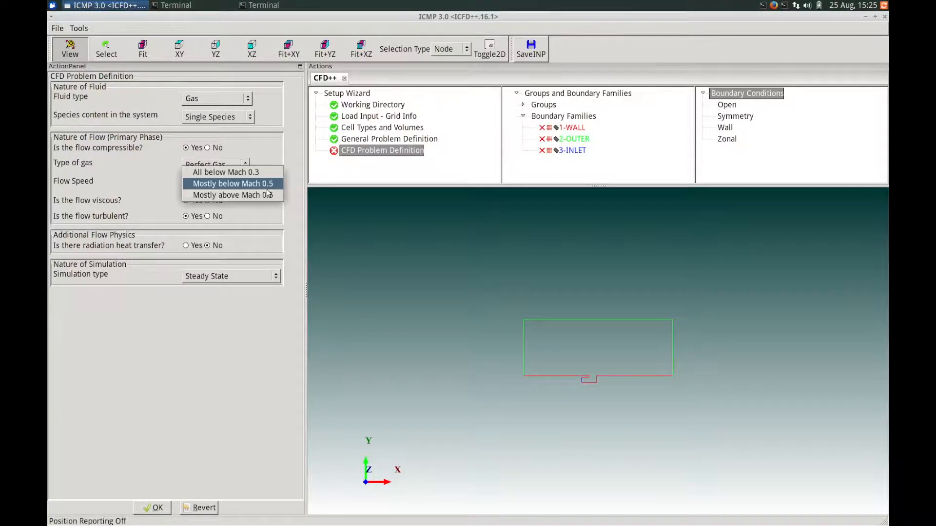
left_click(272, 194)
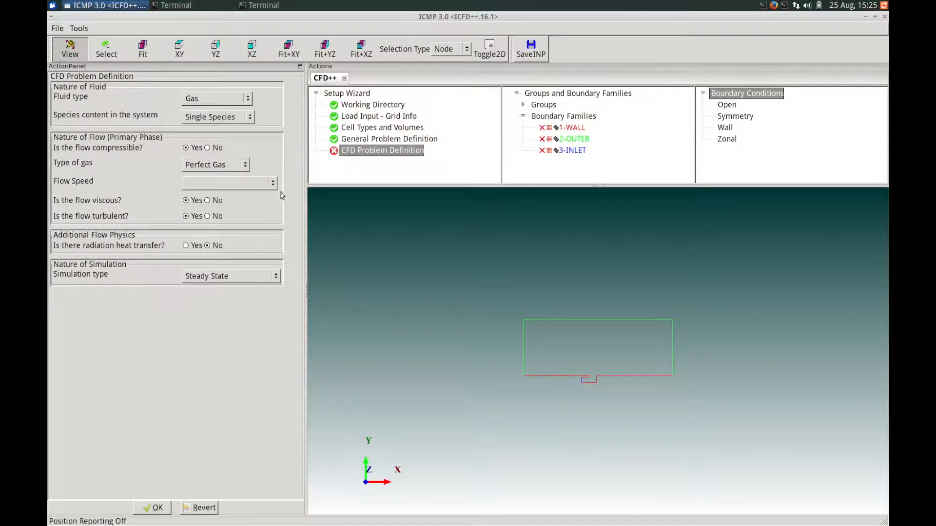
left_click(282, 191)
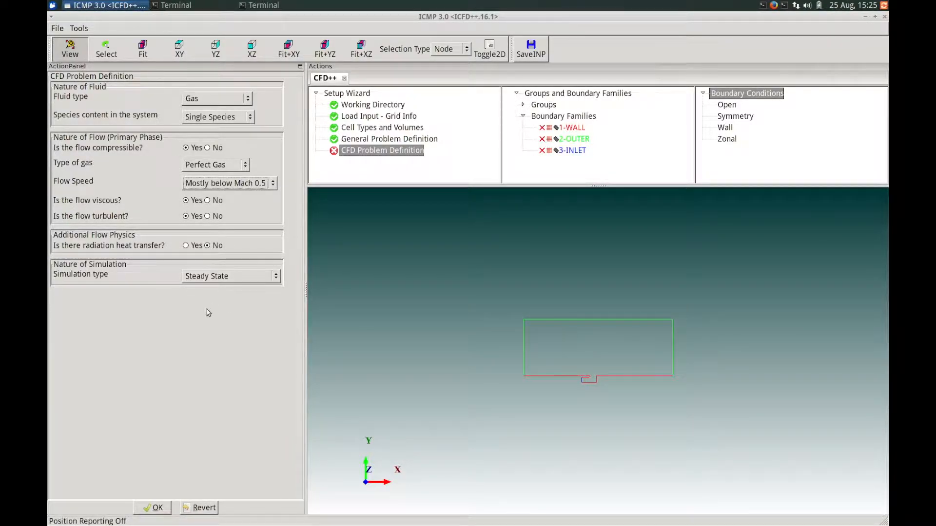
left_click(155, 509)
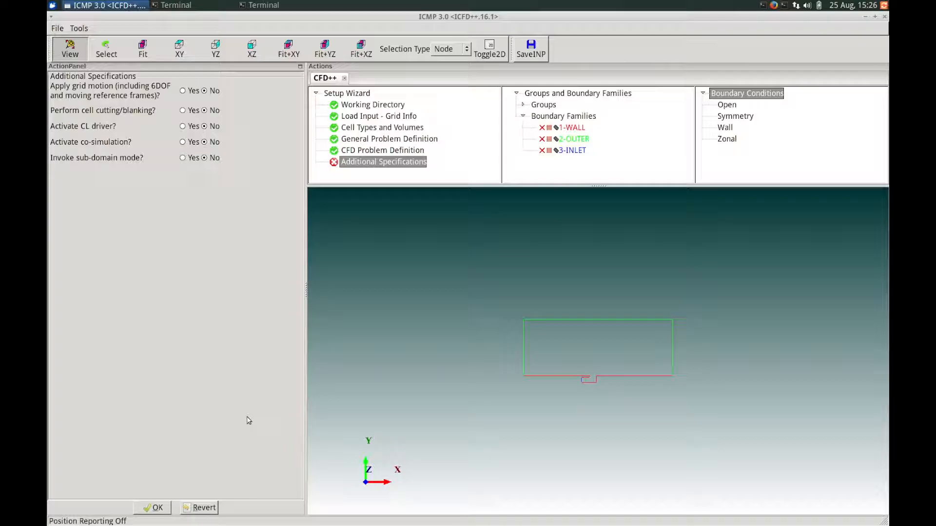
Accept the additional specifications all off, and the equation properties with Preconditioning and the 2-equation Realizable k-eps turbulence model.
left_click(158, 508)
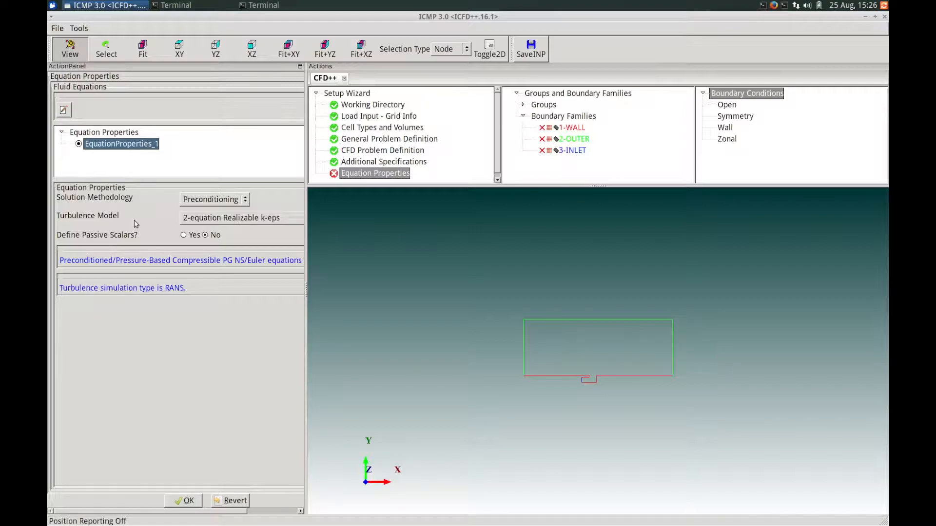
left_click(244, 201)
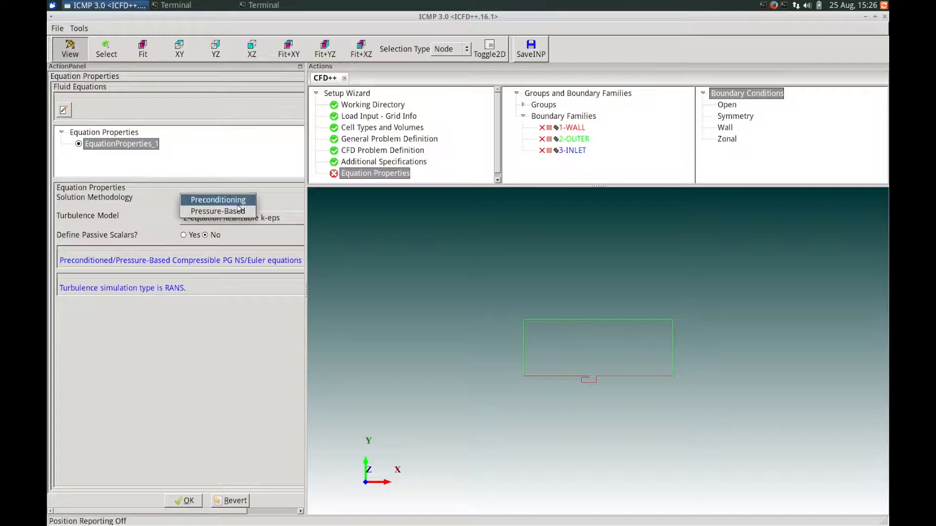
left_click(237, 201)
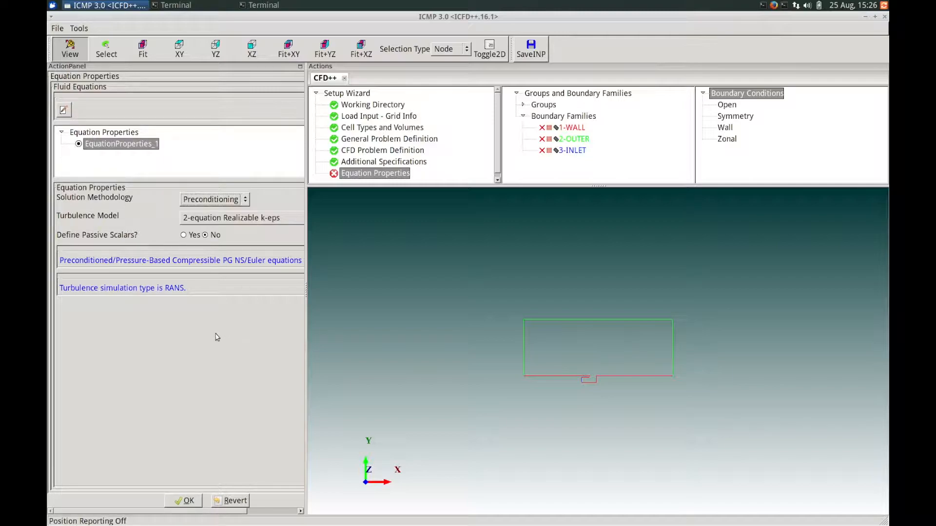
left_click(189, 502)
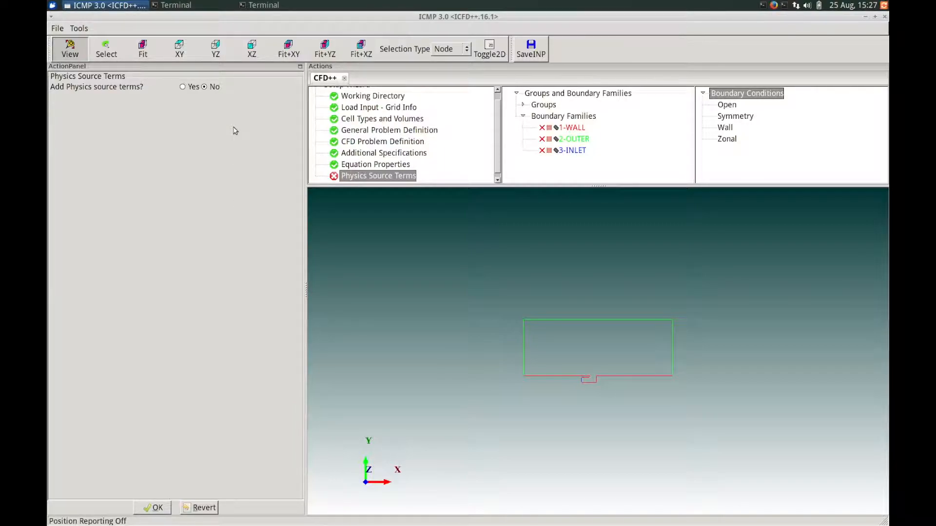
Add physics source terms with only Porous Media enabled, leaving its energy equation sources off.
left_click(183, 88)
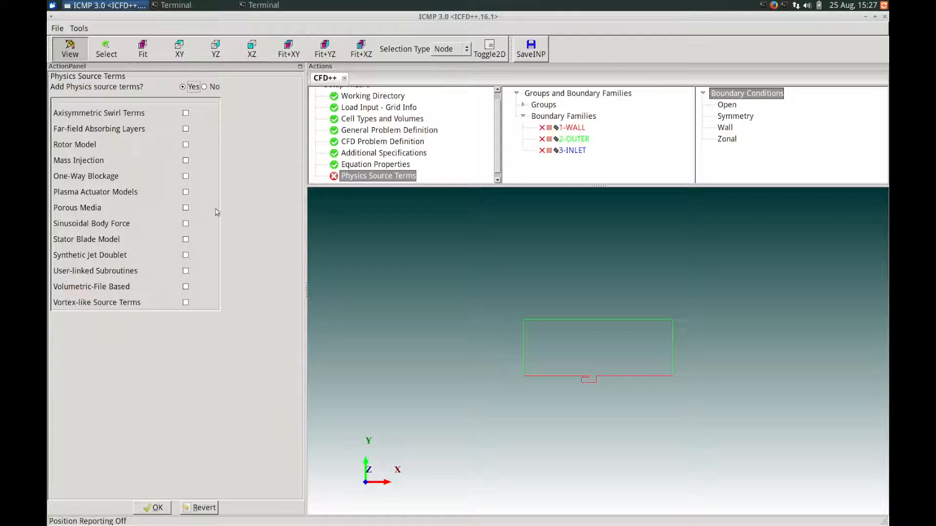
left_click(186, 239)
left_click(185, 207)
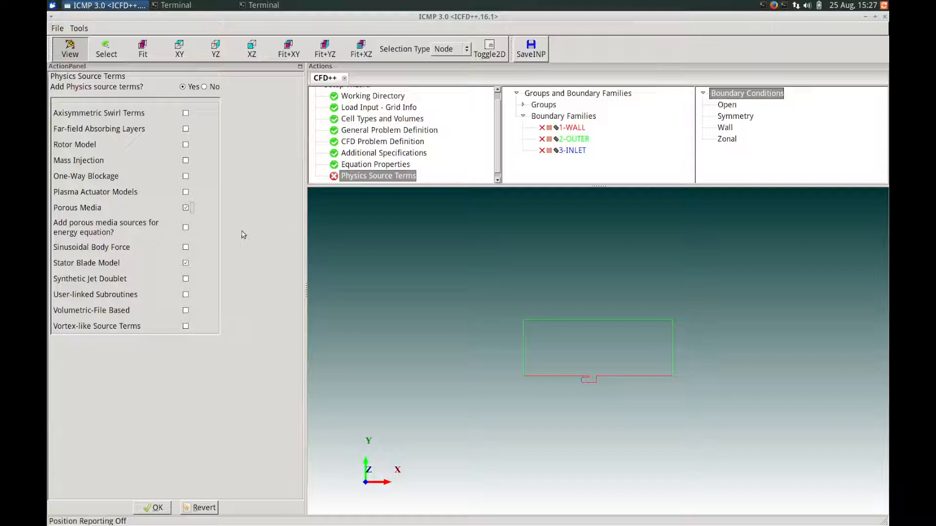
left_click(187, 264)
left_click(157, 508)
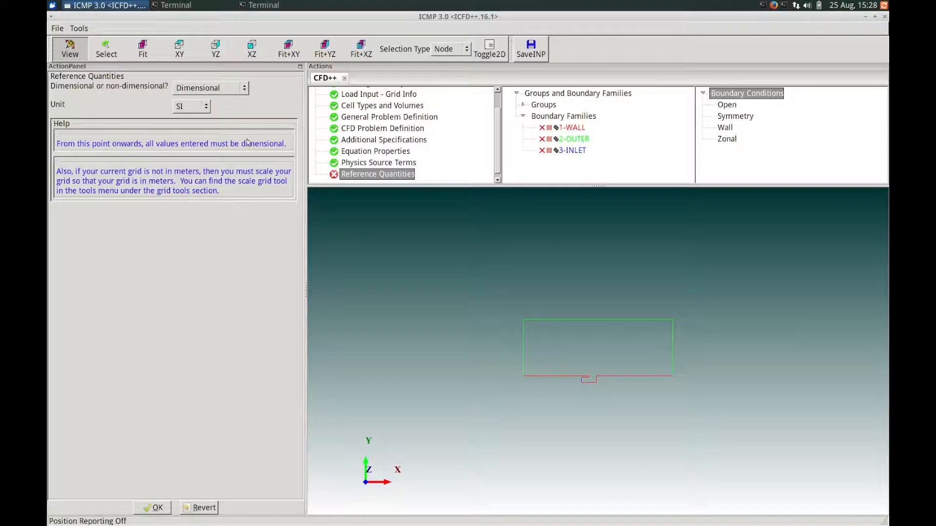
Set the reference quantities to Dimensional with SI units.
left_click(245, 89)
left_click(244, 88)
left_click(152, 511)
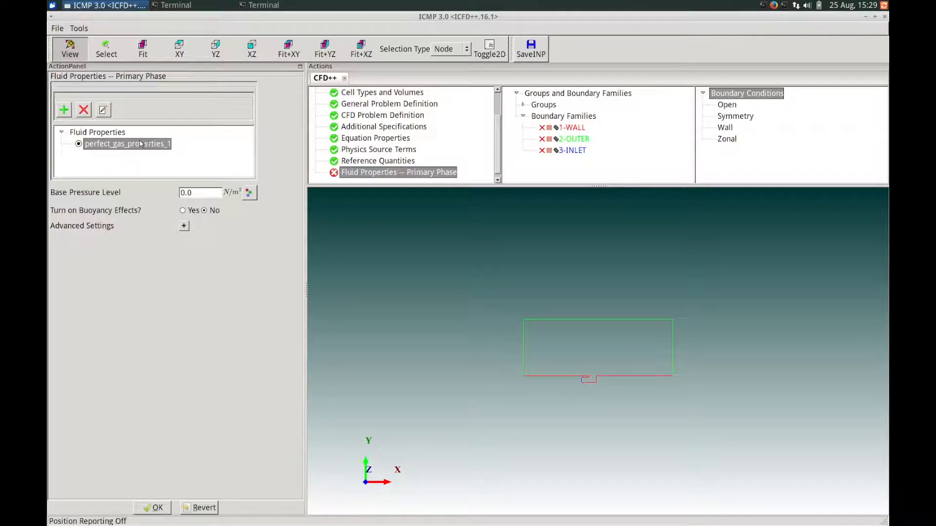
Review the Air properties of perfect_gas_properties_1 and accept the fluid properties with a base pressure level of 0.0 and no buoyancy.
left_click(81, 144)
left_click(103, 111)
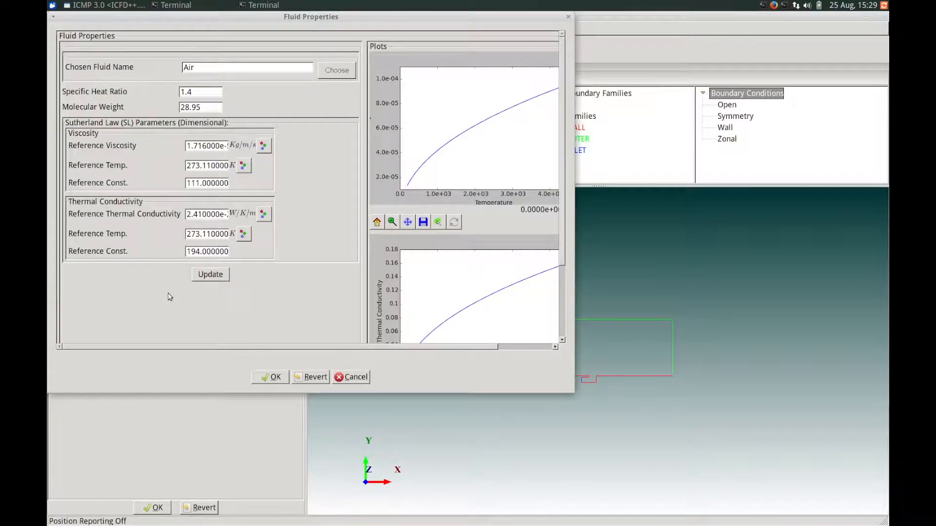
left_click(172, 311)
left_click(264, 379)
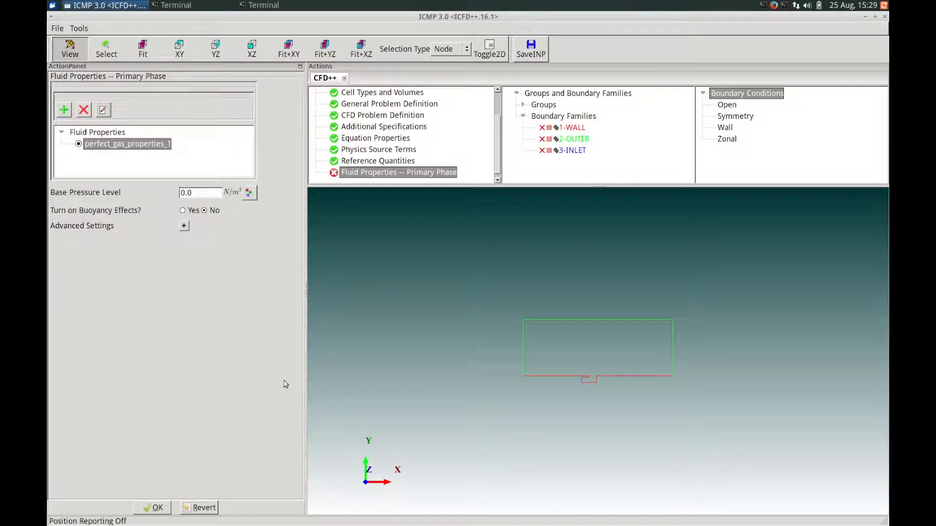
double_click(193, 194)
left_click(152, 508)
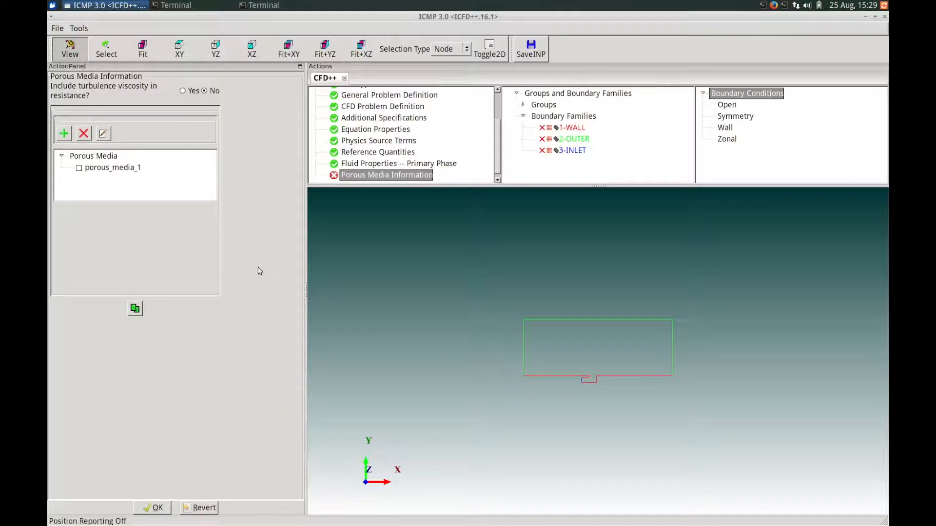
Enable porous_media_1 and assign its resistance coefficients to cell group group_2.
left_click(85, 170)
left_click(80, 169)
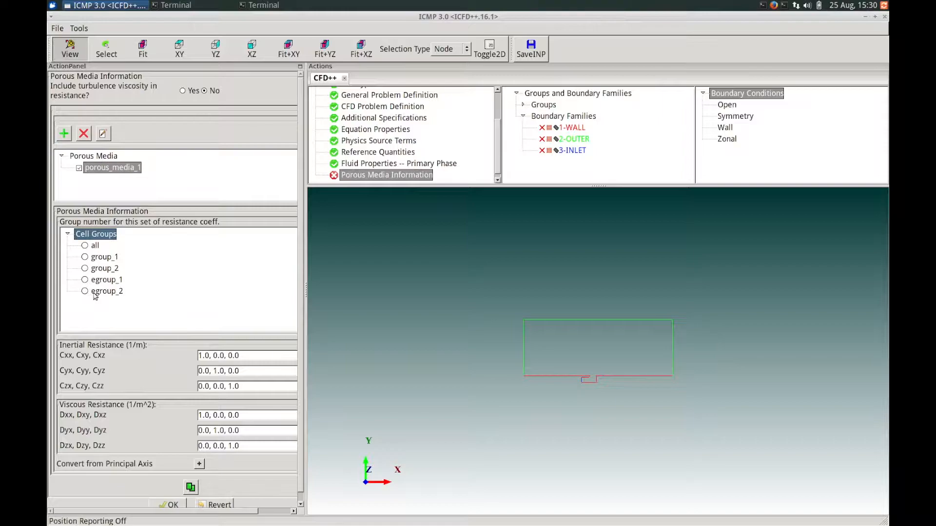
left_click(85, 268)
scroll(263, 453, "down", 1)
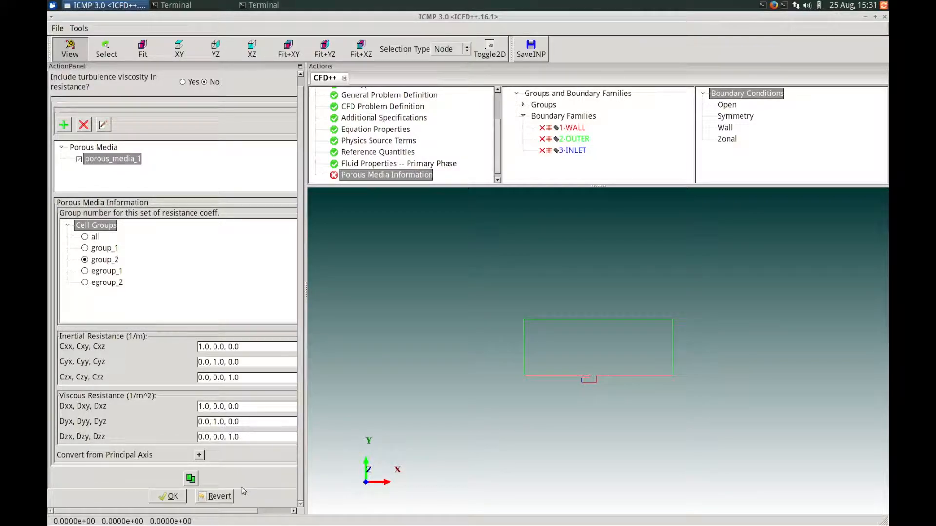
In the principal-axis conversion, set the inertial resistance coefficients to 0.5, 8.0, 8.0 and the viscous ones to 0.0, 0.0, 0.0.
left_click(199, 455)
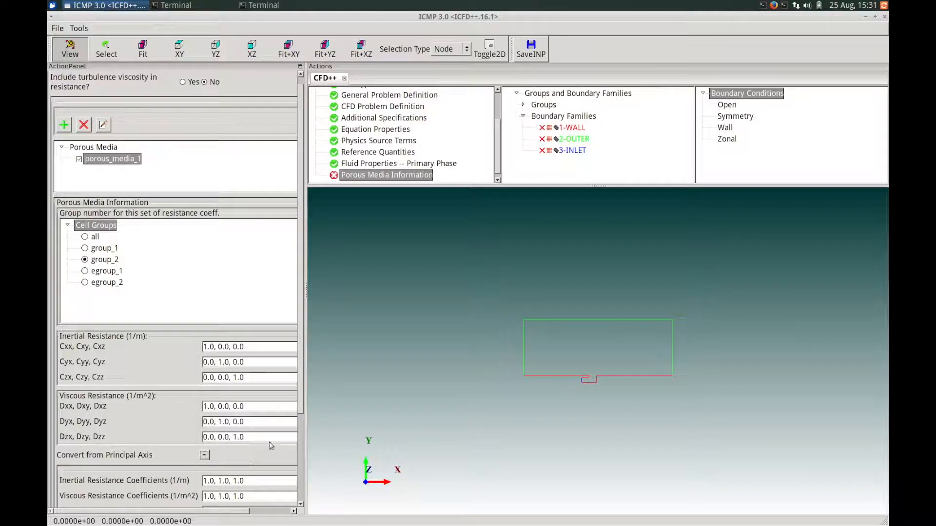
scroll(299, 409, "down", 5)
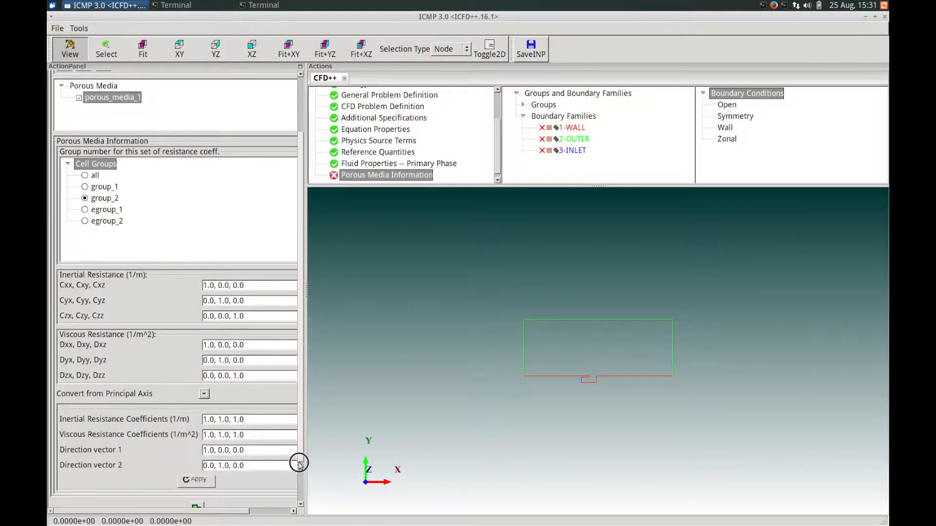
scroll(298, 488, "down", 1)
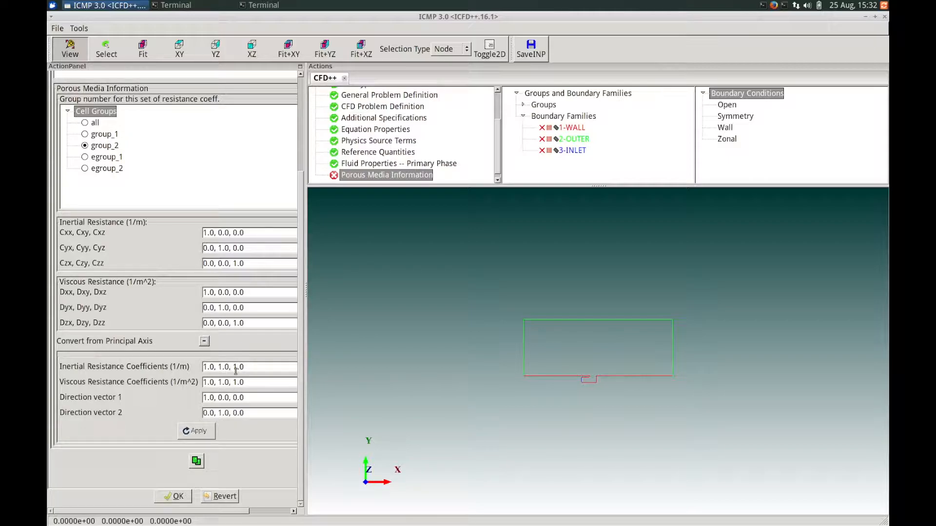
double_click(209, 368)
type("0.5")
double_click(223, 367)
left_click_drag(221, 364, 219, 364)
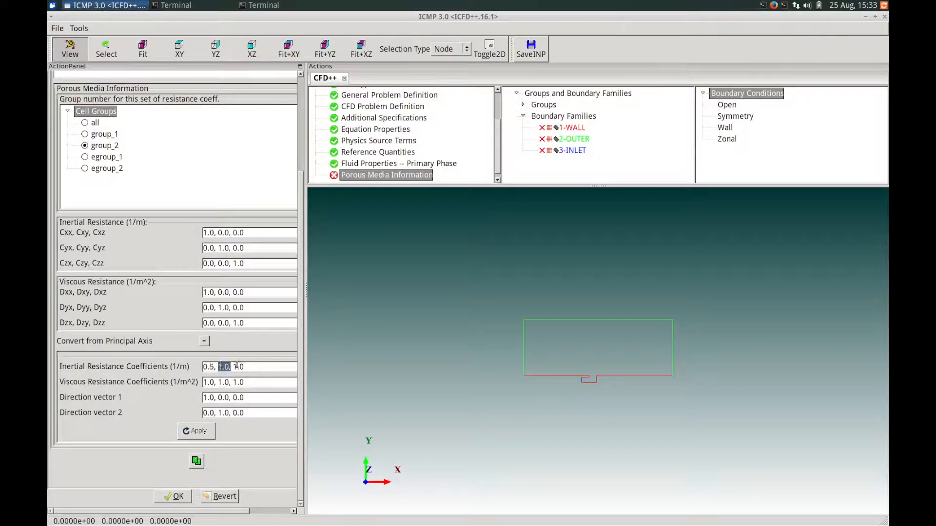
left_click(273, 371)
key("BackSpace")
key("BackSpace")
key("BackSpace")
key("BackSpace")
key("BackSpace")
key("BackSpace")
key("BackSpace")
key("BackSpace")
type("8.0, 8.0")
left_click_drag(259, 382, 196, 387)
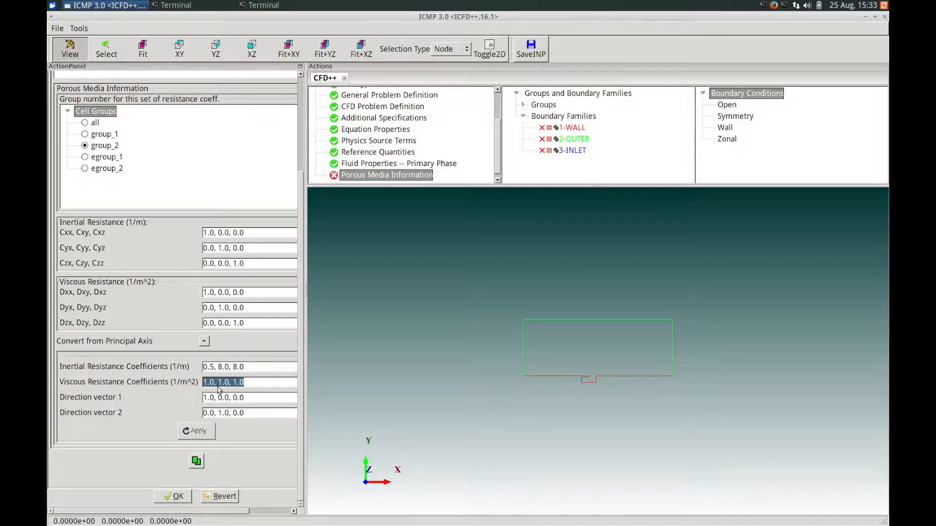
type("0.0, 0.0, 0.0")
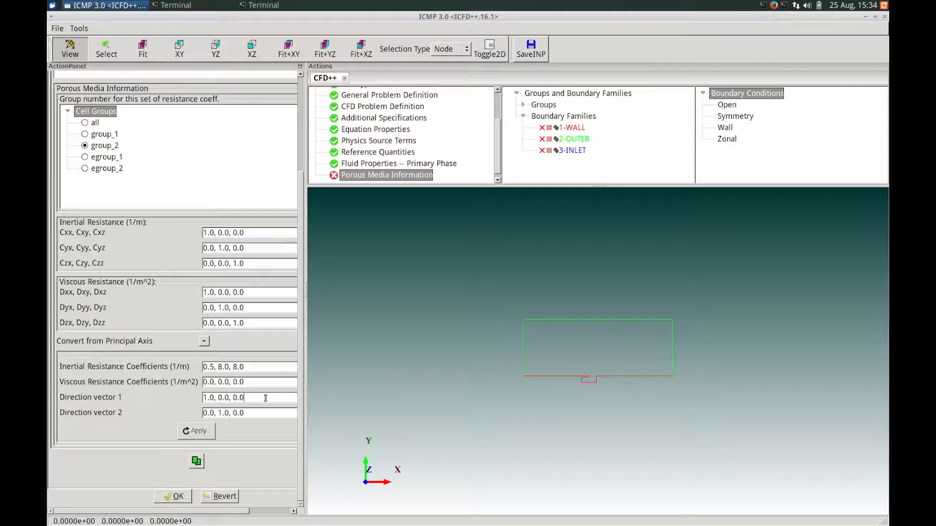
Set direction vector 1 of the principal-axis conversion to -0.7071,0.7071,0.0.
left_click_drag(245, 398, 201, 397)
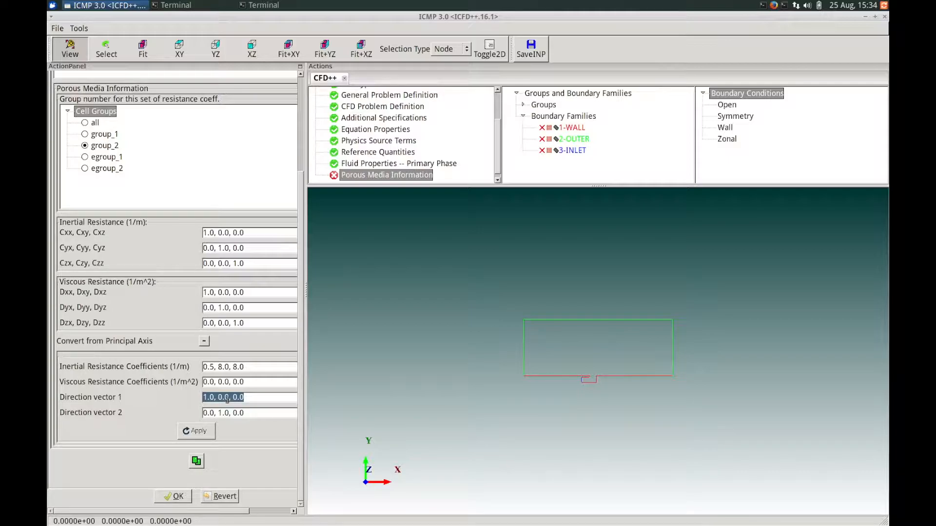
type("-")
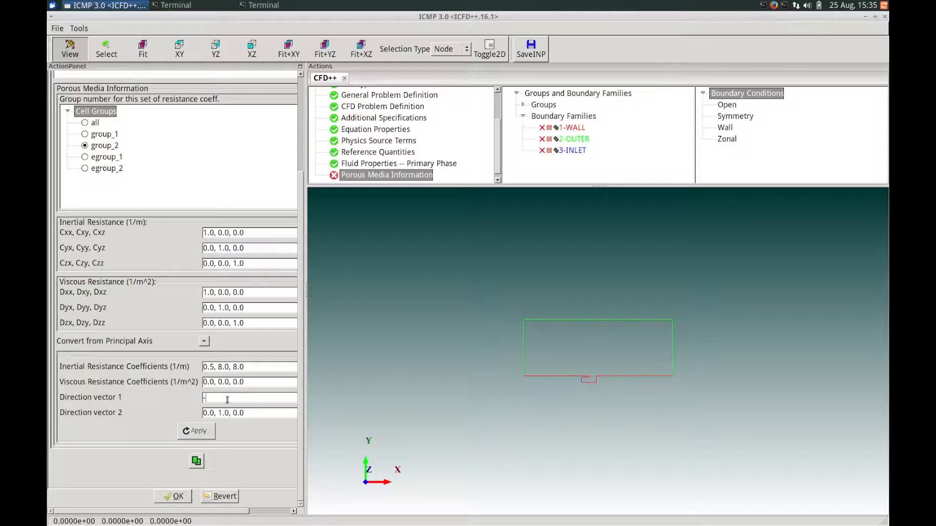
type("0.70")
type("71")
type(",")
type("0.07")
type("71")
type(",")
type("0.0")
Set direction vector 2 to 0.7071,0.7071,0.0, then apply the principal-axis conversion and accept the porous media information.
left_click_drag(256, 416, 201, 413)
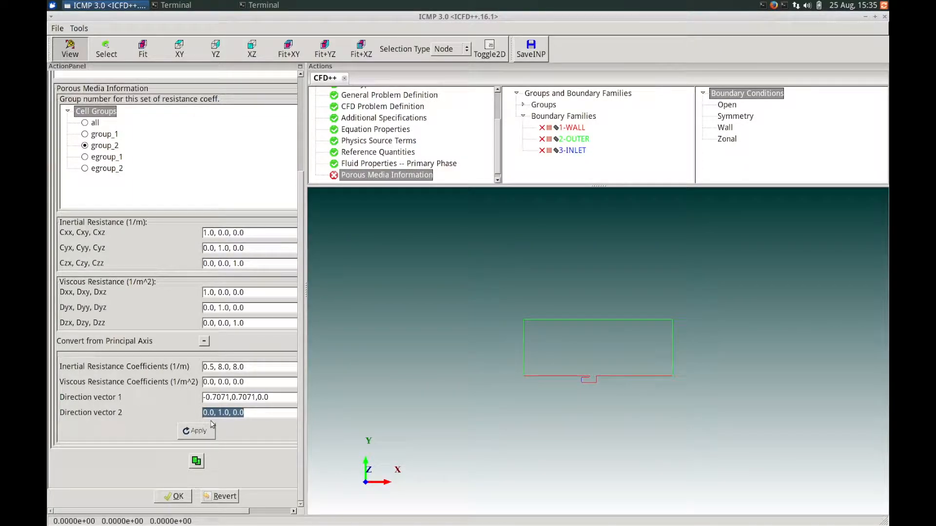
type("0.0")
key("BackSpace")
type("7071,0.0")
key("BackSpace")
key("BackSpace")
type(".7071")
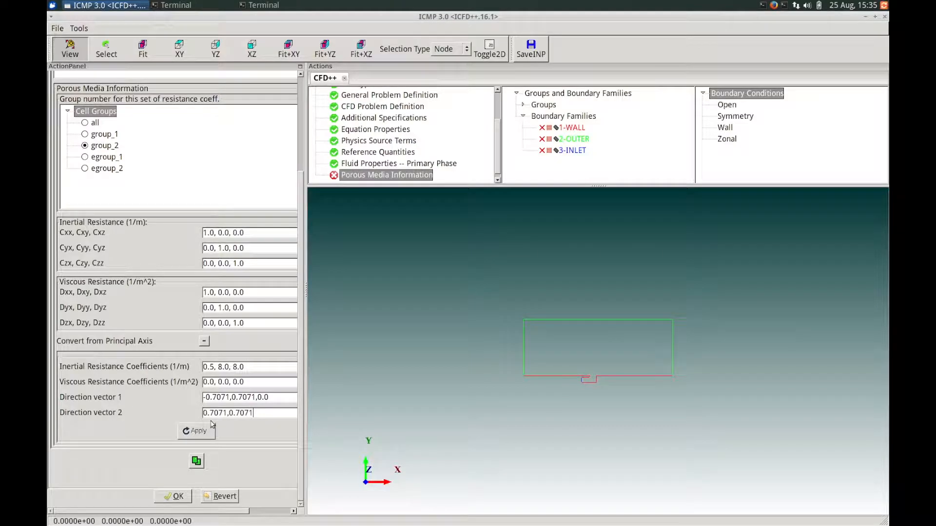
type(",0.0")
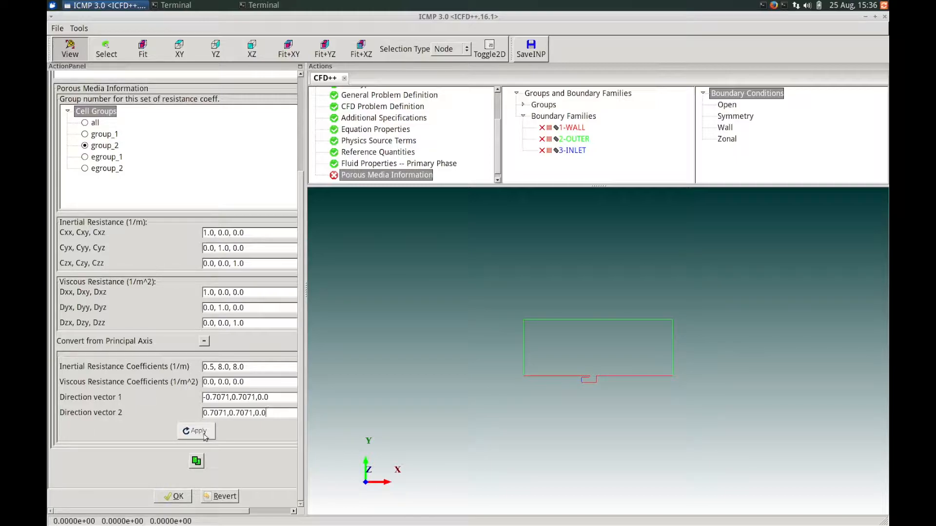
left_click(204, 437)
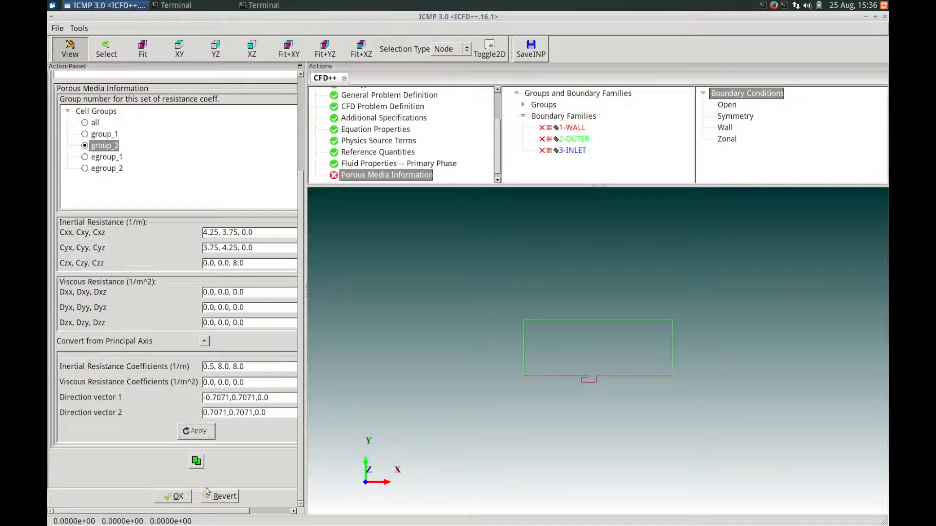
left_click(190, 496)
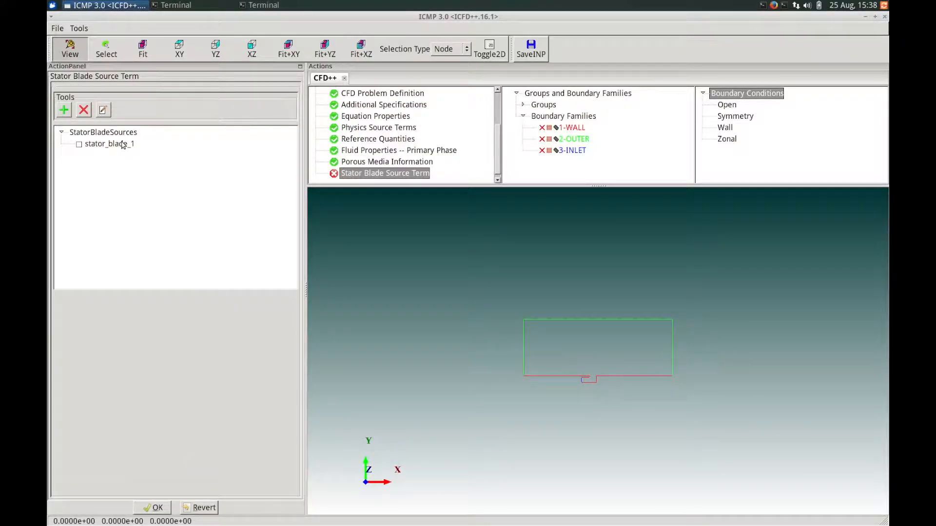
Enable the stator_blade_1 source term and set its group number to 2.
left_click(85, 145)
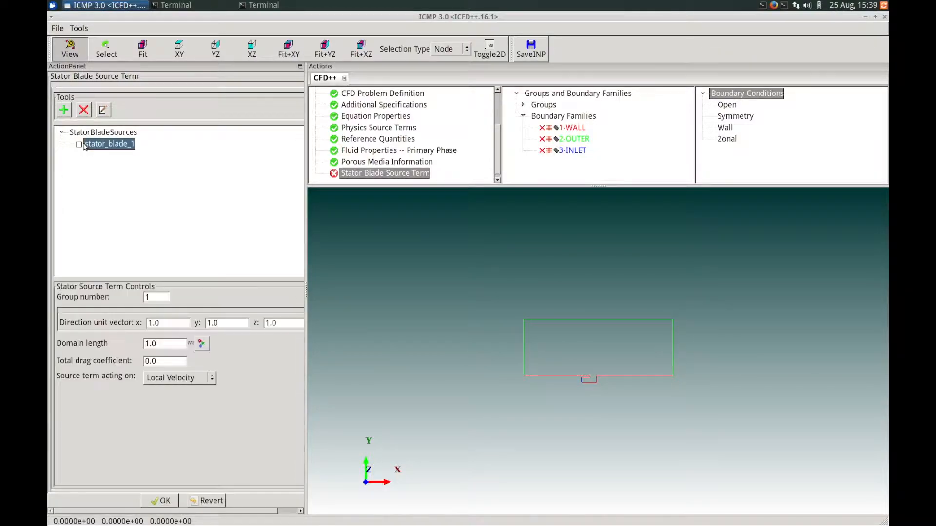
left_click(80, 145)
left_click_drag(165, 298, 147, 306)
type("2")
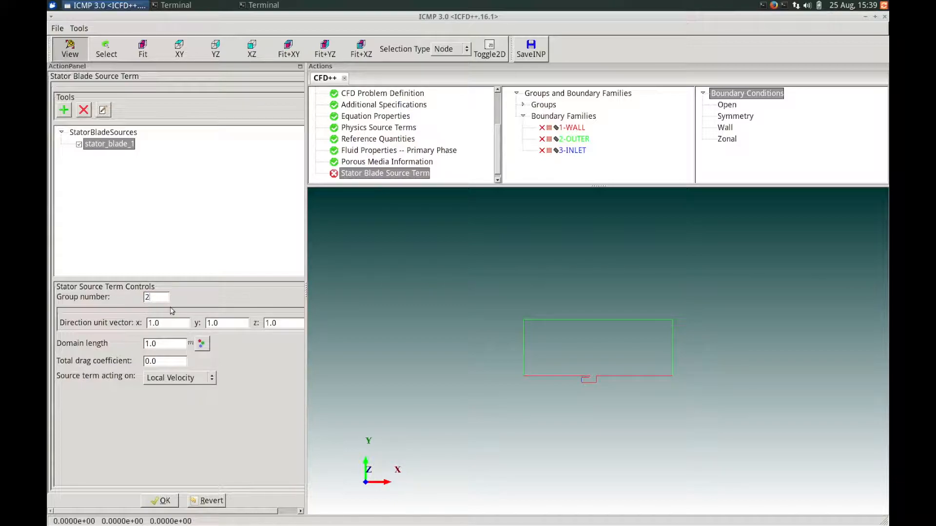
Set the stator blade direction unit vector to -0.7071 in x and 0.7071 in y.
right_click_drag(513, 398, 514, 368)
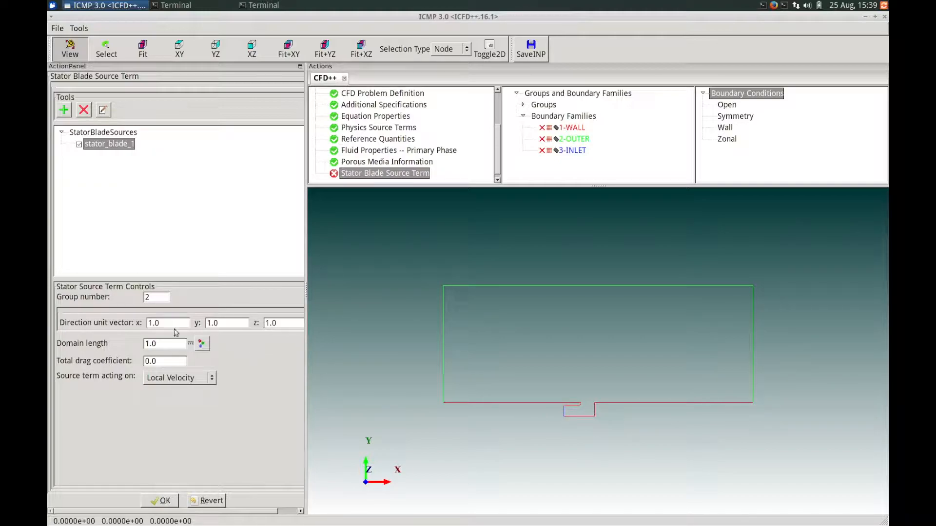
left_click_drag(159, 324, 139, 325)
type("-0.7071")
key("Tab")
type("0.707")
key("Tab")
Set the stator domain length to 0.1 m and accept the source term with the total drag coefficient kept at 0.0.
double_click(152, 344)
type("0.1")
left_click(165, 361)
left_click_drag(164, 361, 128, 355)
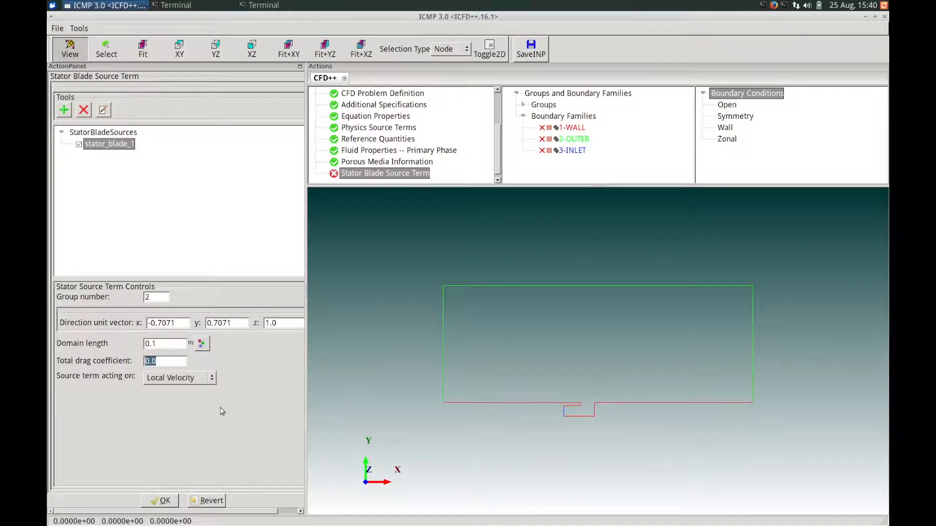
left_click(166, 502)
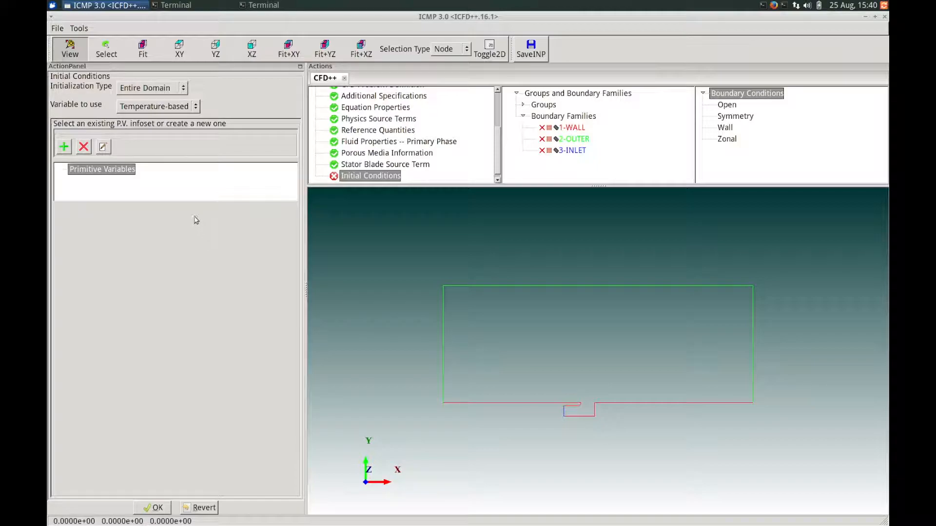
Create a primitive variables infoset for the temperature-based initialization of the entire domain and select it.
left_click(196, 107)
left_click(193, 107)
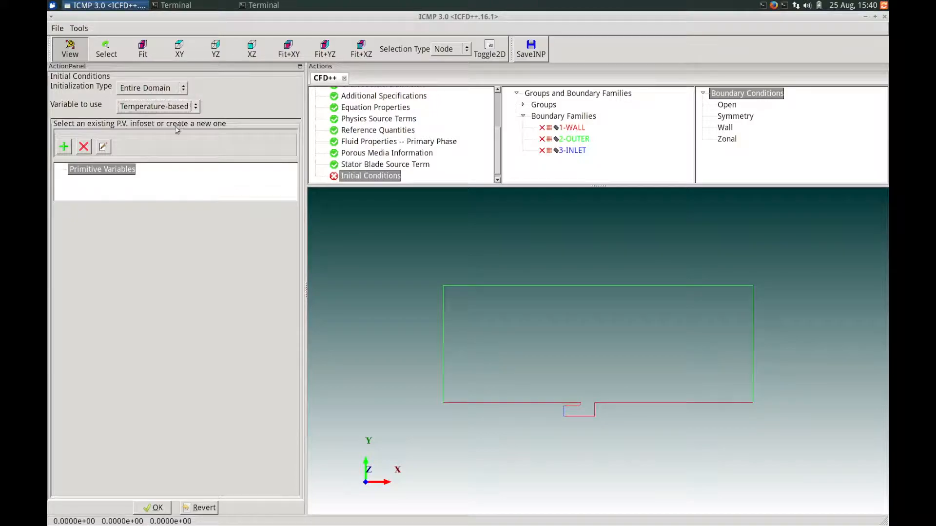
left_click(65, 148)
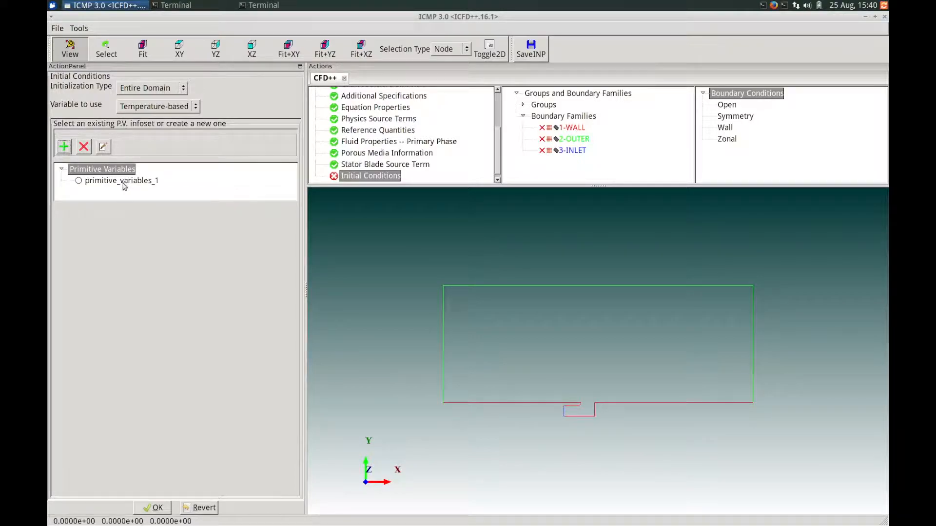
left_click(86, 183)
left_click(77, 182)
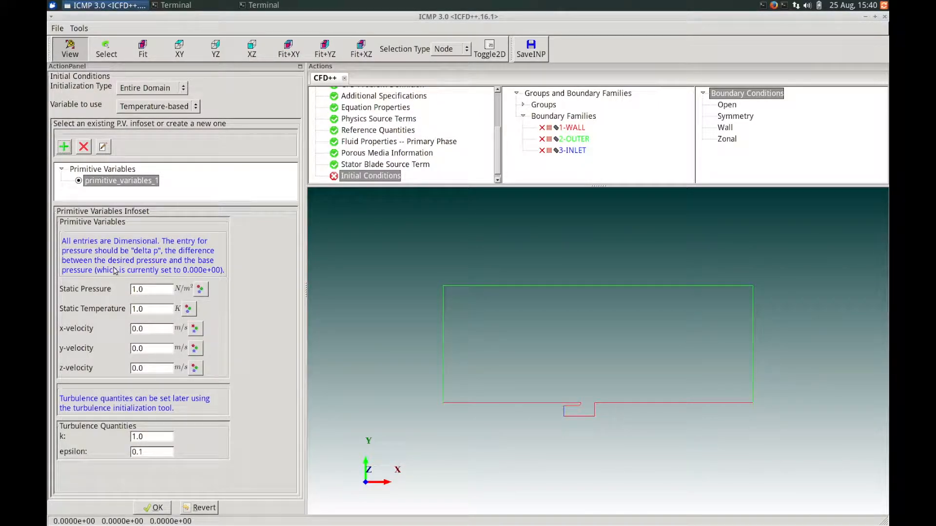
Set the initial static pressure to 101325 N/m², static temperature to 288. K and x-velocity to 25. m/s, and accept the initial conditions.
left_click_drag(155, 287, 115, 284)
type("101325")
left_click(140, 309)
double_click(140, 310)
type("288.")
double_click(146, 330)
type("25.")
left_click(151, 509)
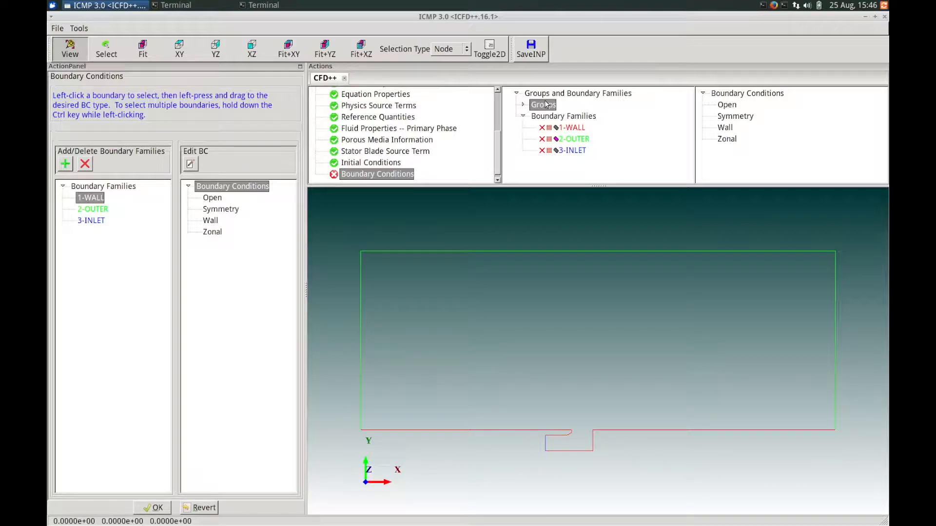
Show the 2D mesh and highlight cell groups group_2 and group_1 to examine which regions they cover.
left_click(524, 105)
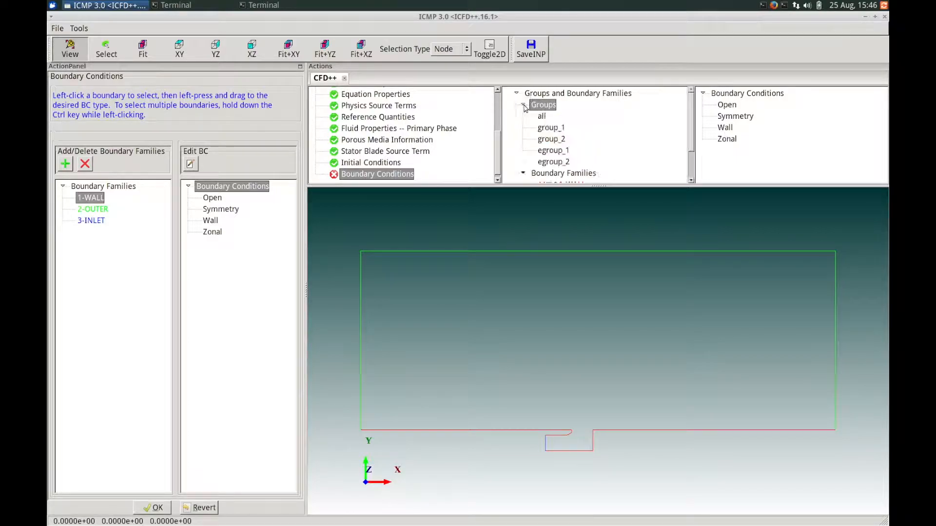
scroll(527, 147, "down", 1)
left_click(528, 147)
scroll(548, 152, "up", 1)
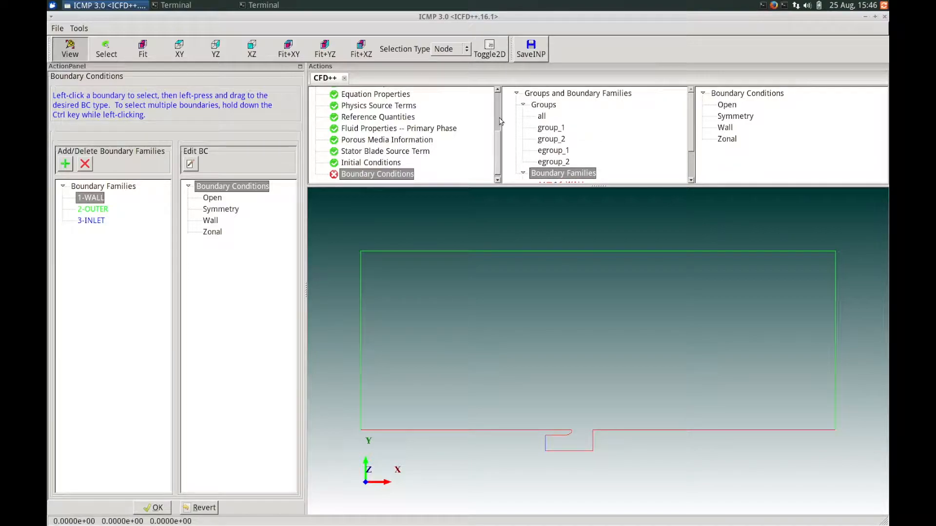
left_click(491, 50)
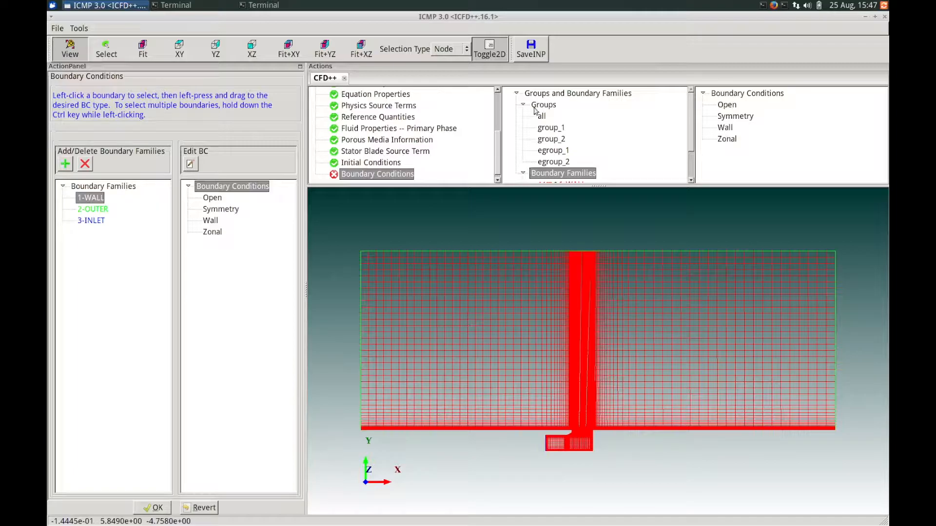
left_click(558, 140)
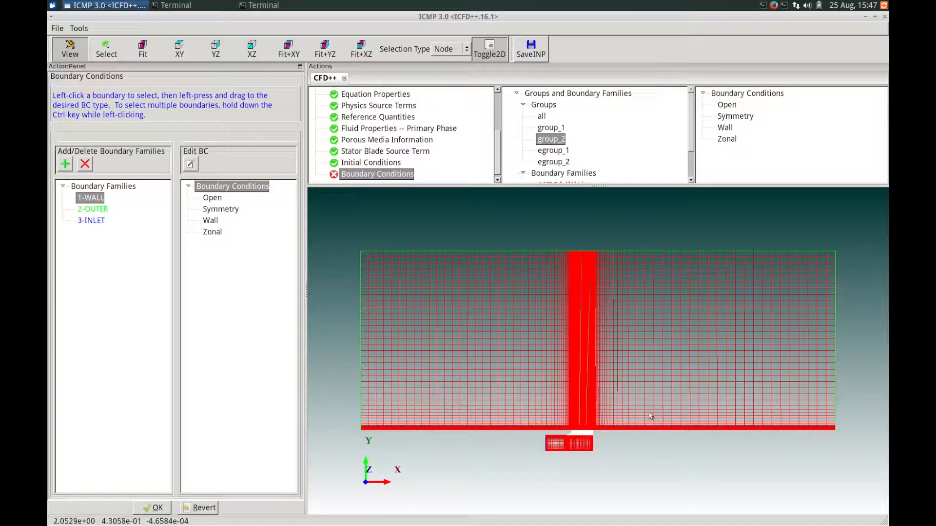
right_click_drag(629, 433, 622, 444)
middle_click_drag(622, 444, 628, 385)
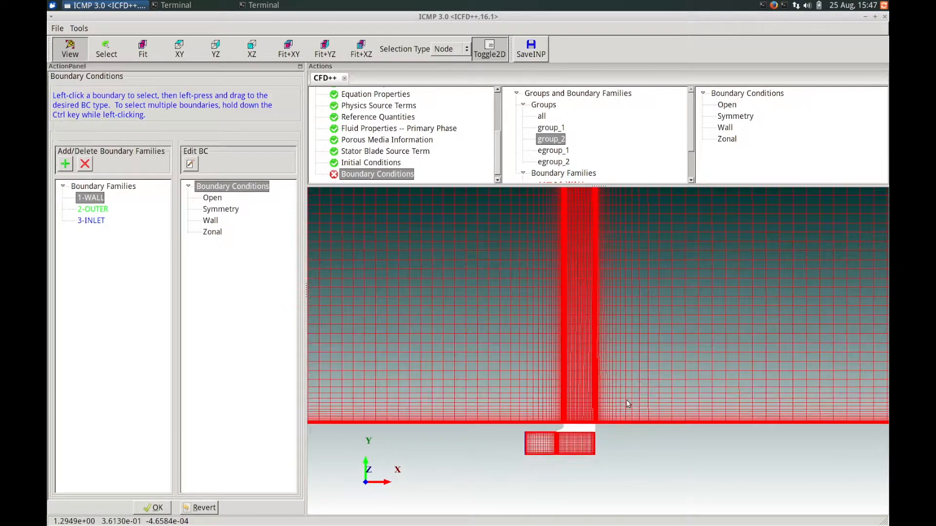
left_click(550, 128)
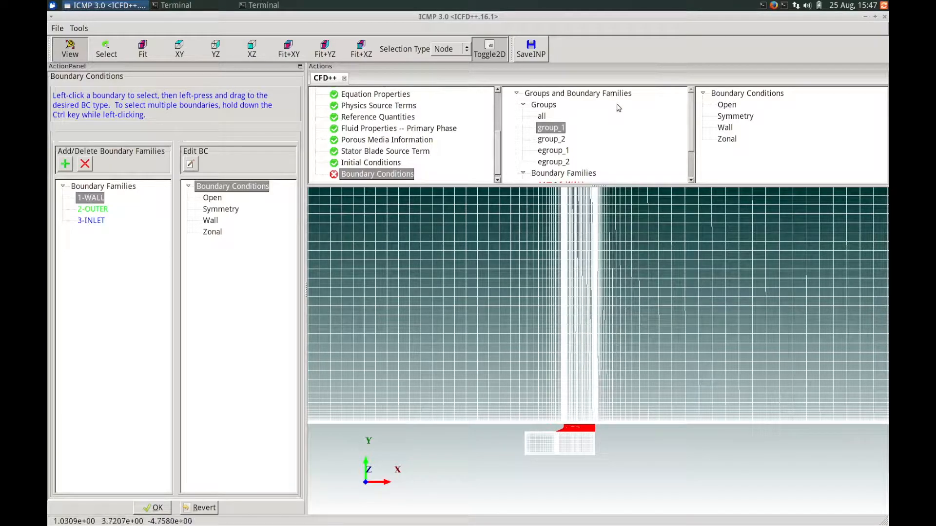
Hide the 2D mesh and examine where the 1-WALL, 2-OUTER and 3-INLET boundary families lie on the geometry.
left_click_drag(691, 128, 688, 171)
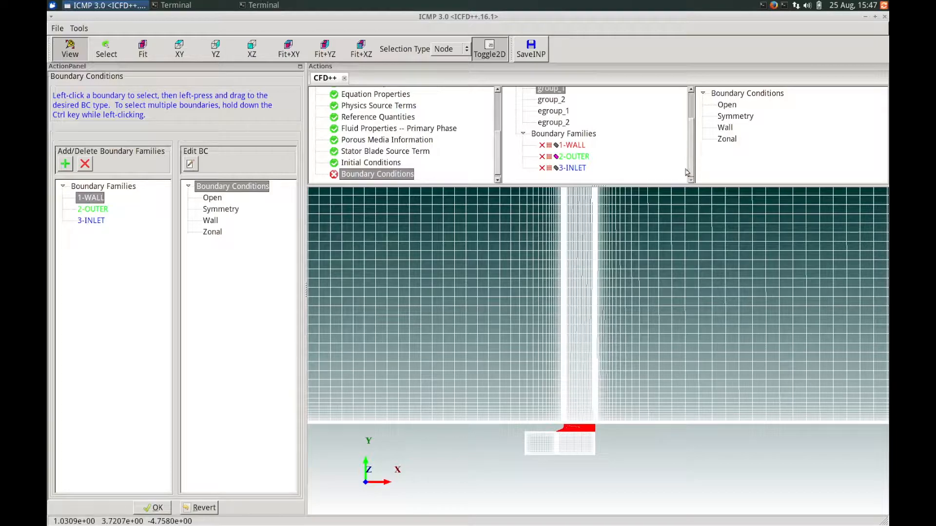
left_click(571, 156)
left_click(578, 146)
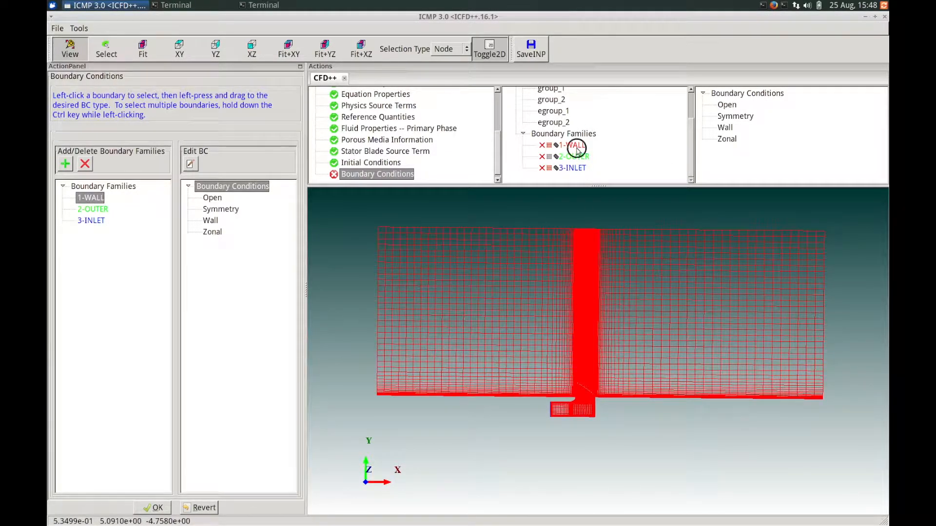
right_click(578, 147)
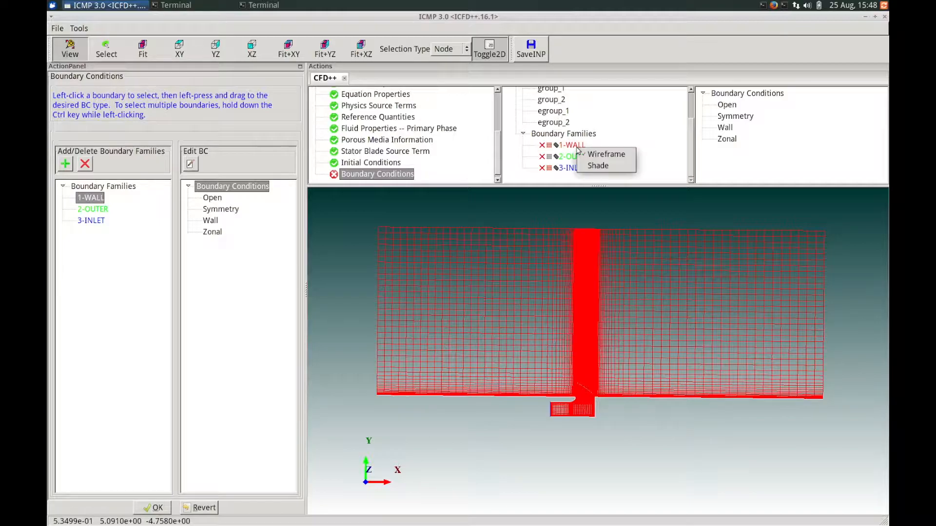
left_click(598, 165)
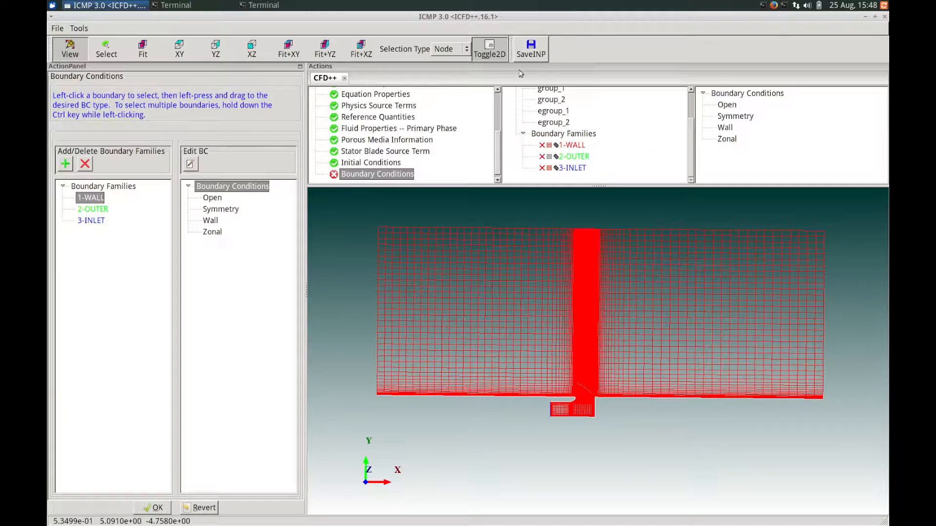
left_click(490, 49)
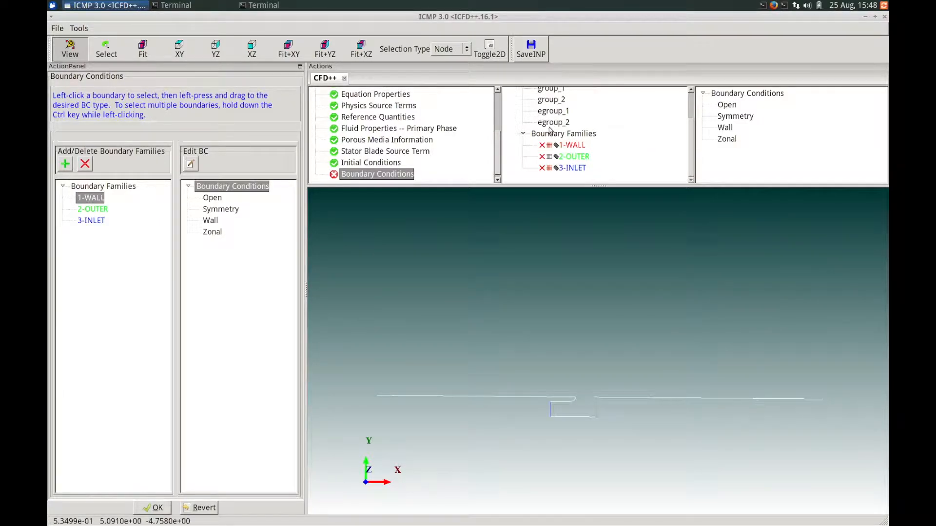
left_click(574, 158)
right_click(575, 159)
left_click(591, 173)
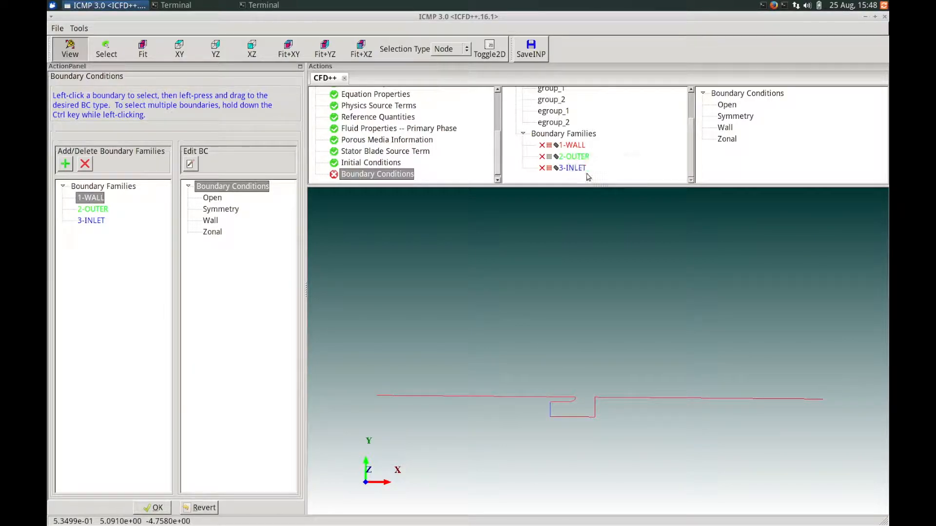
left_click(588, 168)
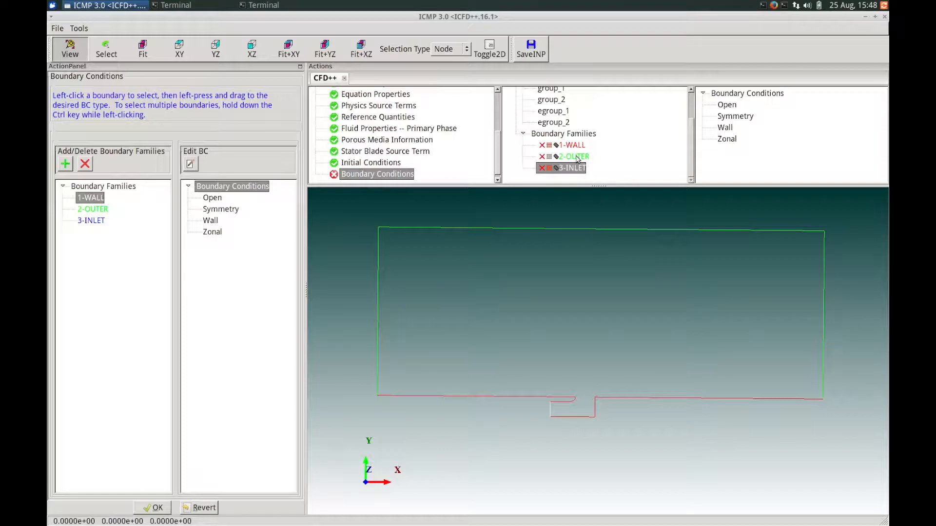
Assign the 1-WALL family a viscous adiabatic wall boundary condition that uses Wall Function integration.
left_click(577, 157)
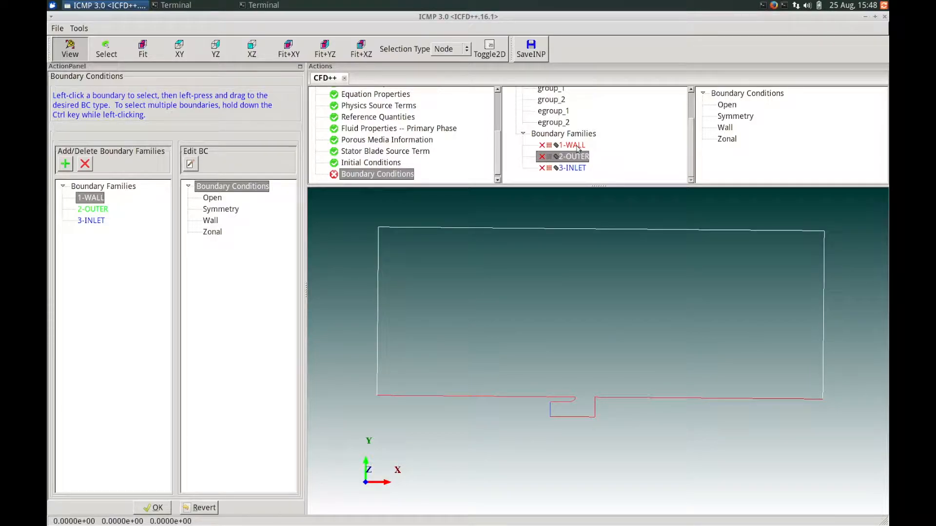
left_click(575, 145)
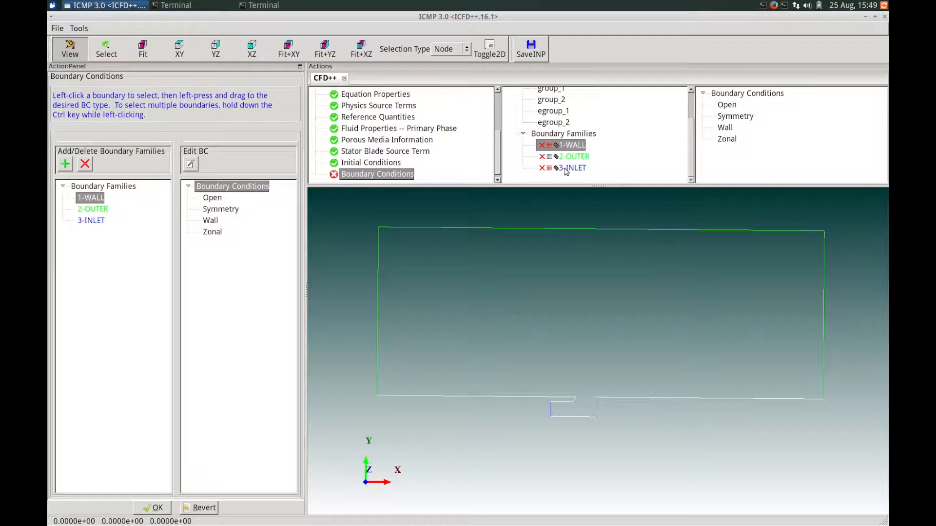
left_click(179, 49)
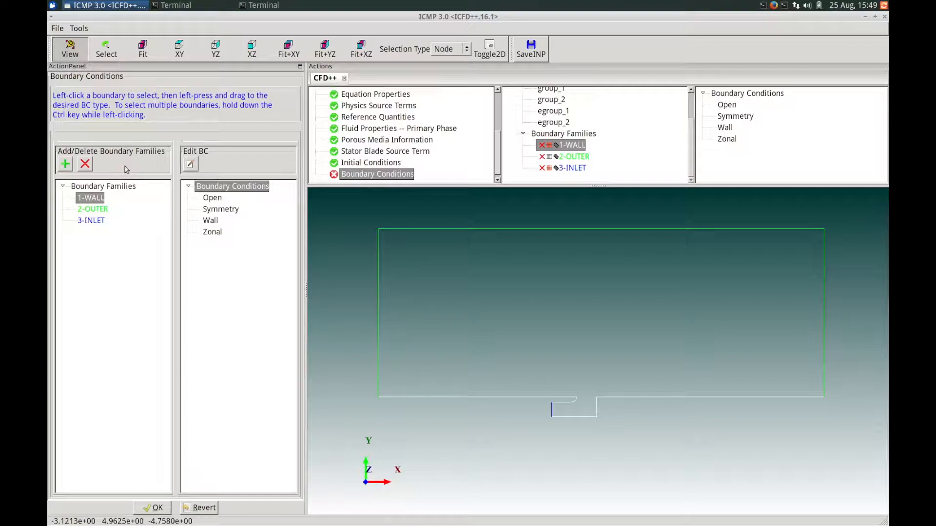
left_click_drag(90, 198, 208, 222)
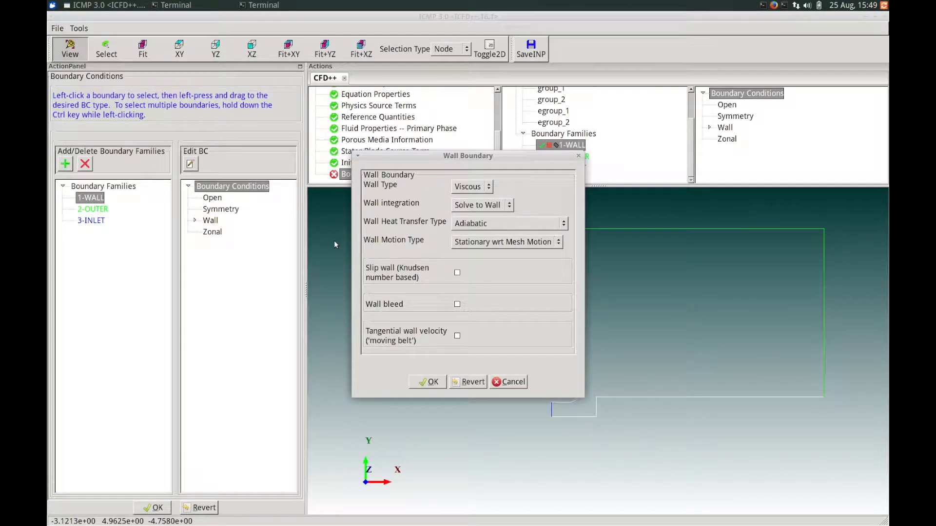
left_click(510, 213)
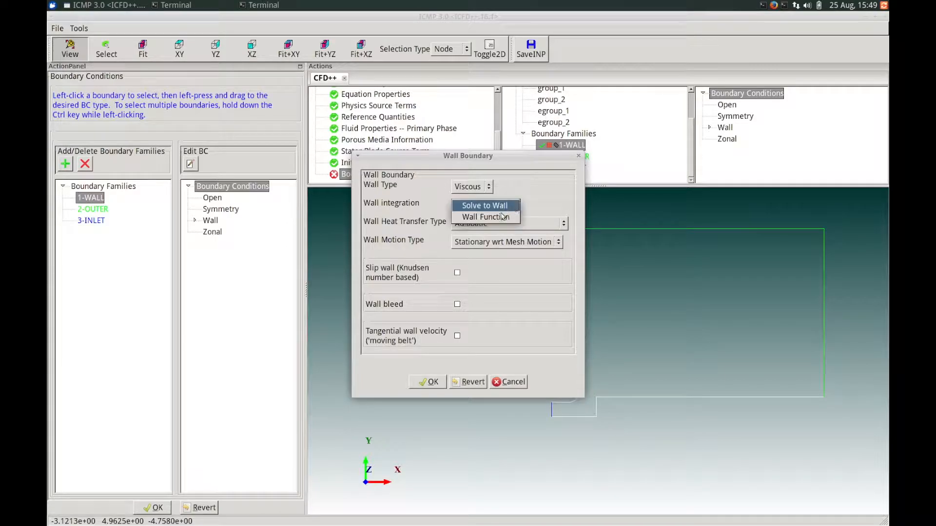
left_click(491, 220)
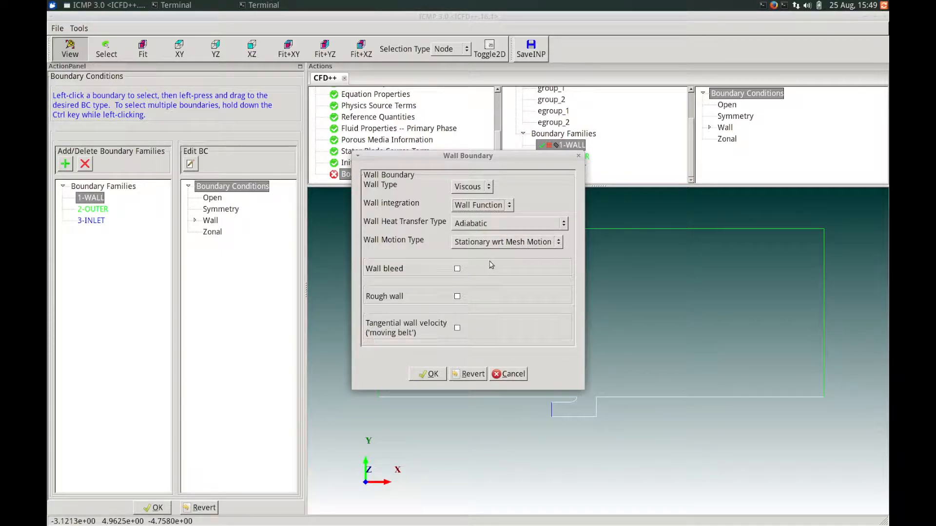
left_click(432, 375)
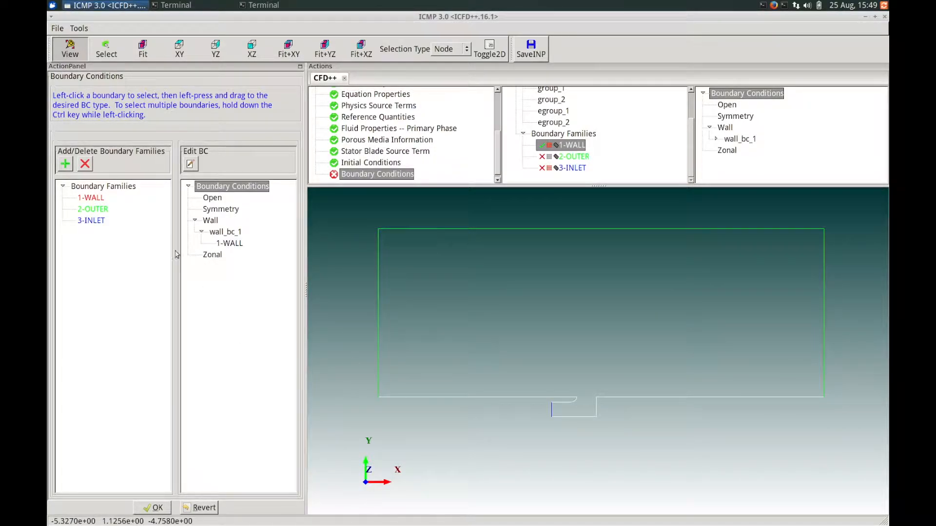
Assign the 2-OUTER family an open inflow and outflow condition based on Pressure and Temperature, with Inside Velocity and no additional information.
left_click(103, 210)
left_click_drag(104, 213, 212, 197)
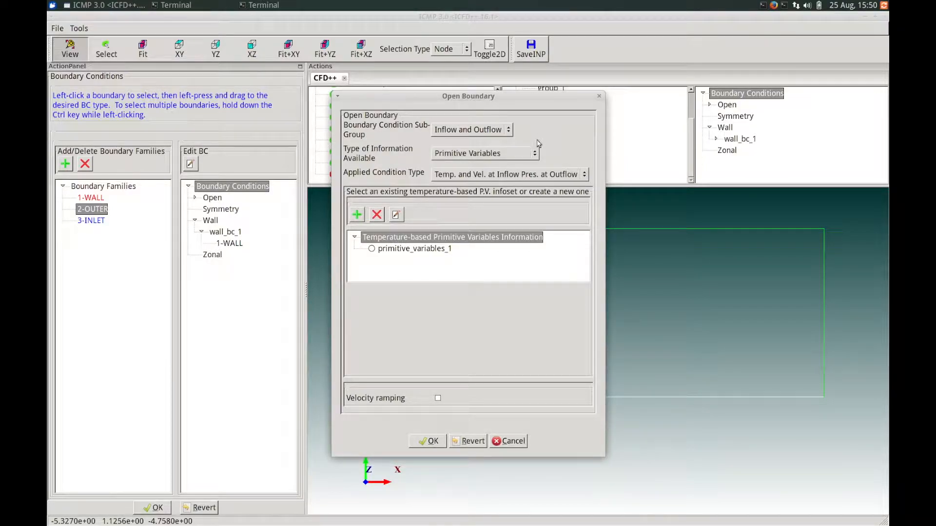
left_click(538, 156)
left_click(507, 165)
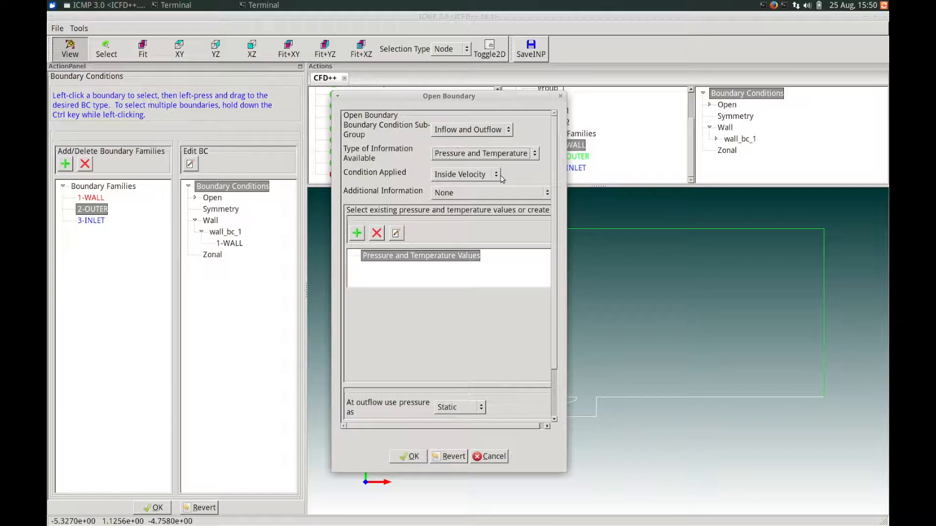
left_click(445, 195)
left_click(444, 193)
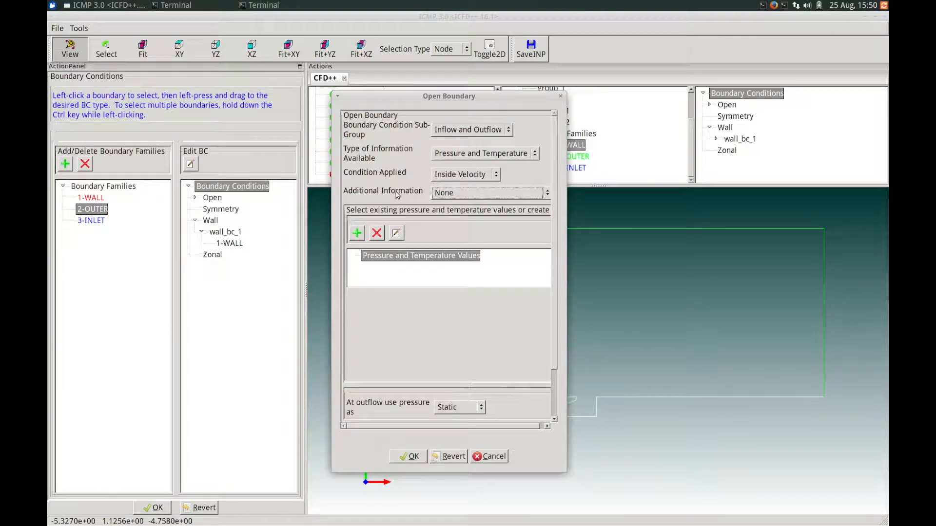
Create and select a pressure and temperature infoset for 2-OUTER with 101325. N/m² and 288. K, and accept the boundary.
left_click(358, 234)
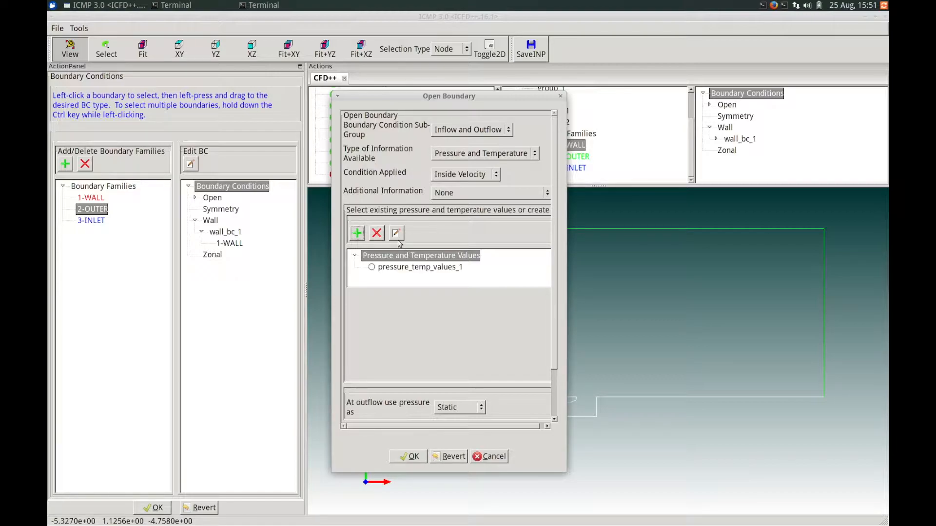
left_click(399, 268)
left_click(371, 267)
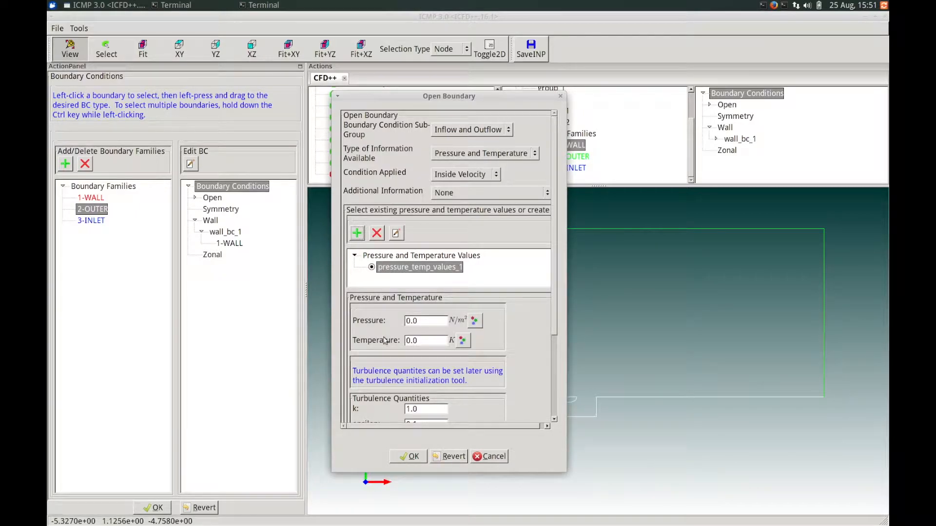
left_click_drag(415, 321, 389, 320)
type("101325.")
left_click_drag(437, 340, 385, 329)
type("288.")
scroll(554, 318, "down", 3)
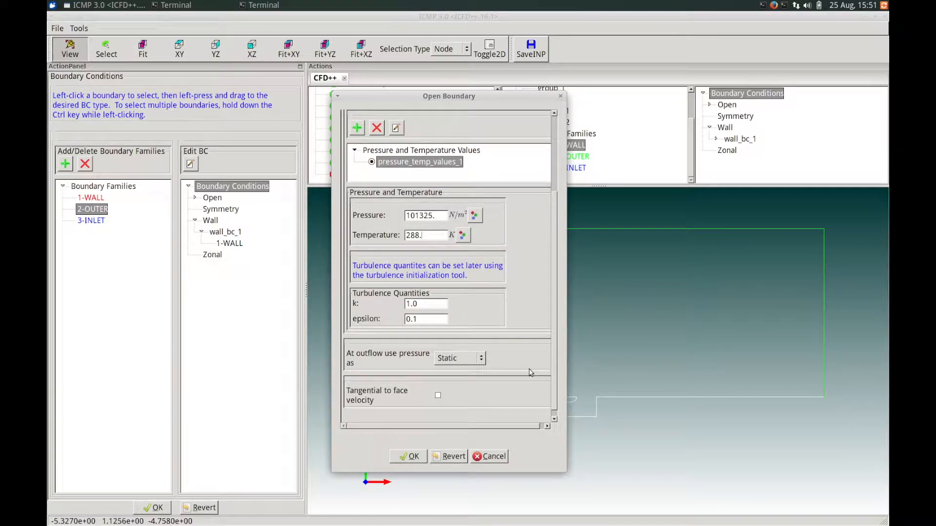
left_click(407, 458)
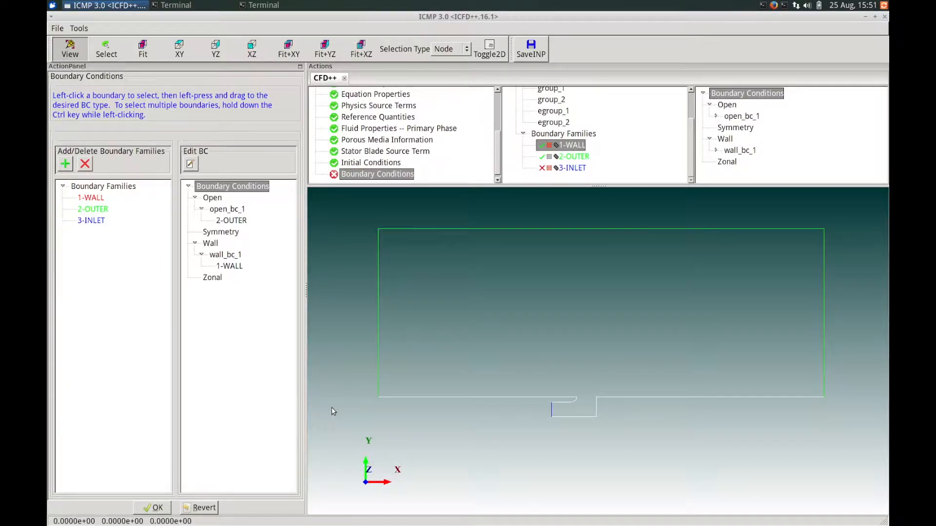
Assign the 3-INLET family an open Inflow Only condition based on stagnation pressure and temperature.
left_click(99, 221)
left_click_drag(99, 221, 212, 198)
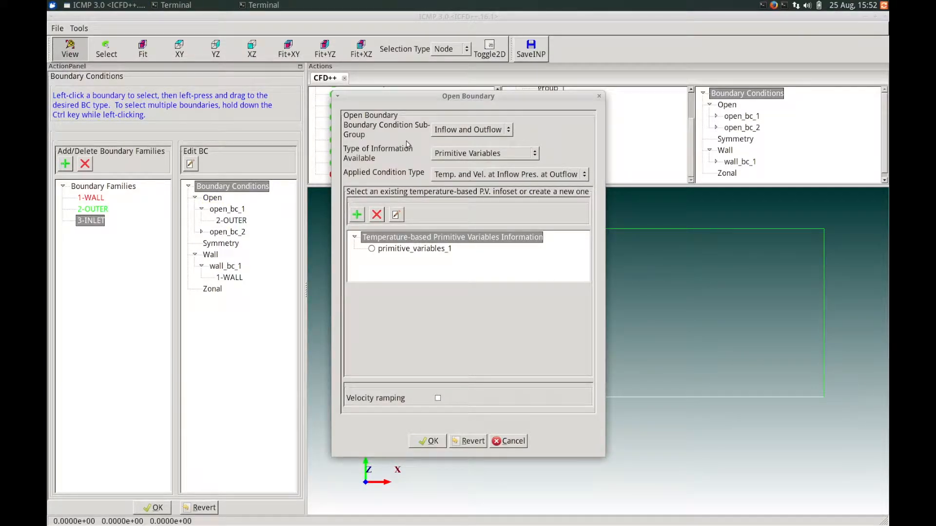
left_click(469, 130)
left_click(465, 142)
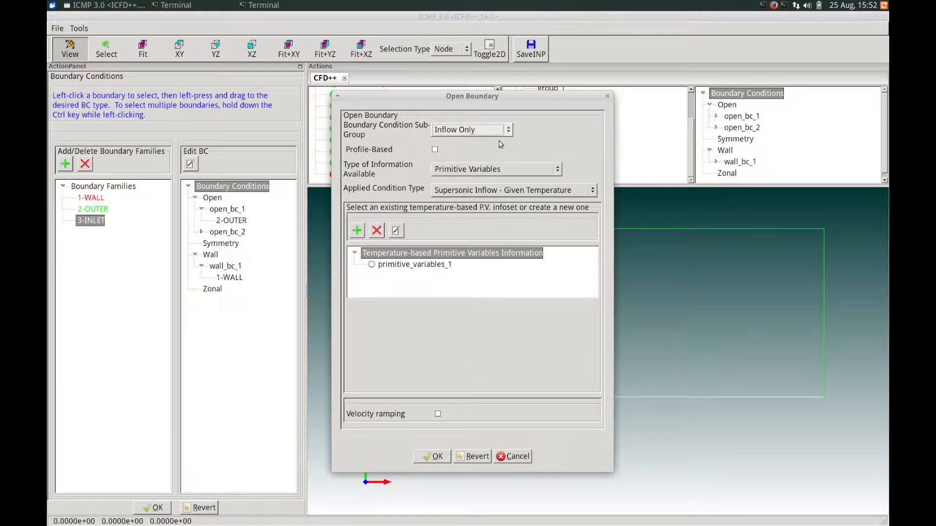
left_click(493, 172)
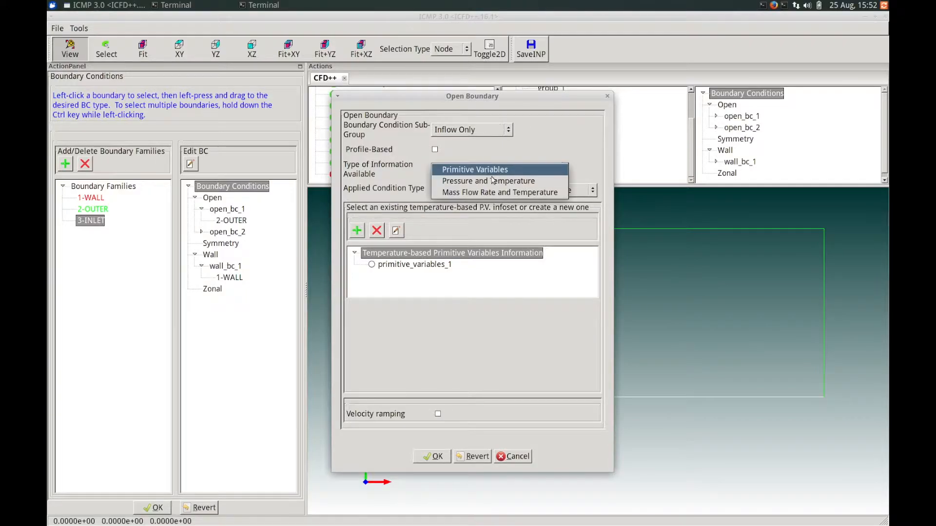
left_click(492, 182)
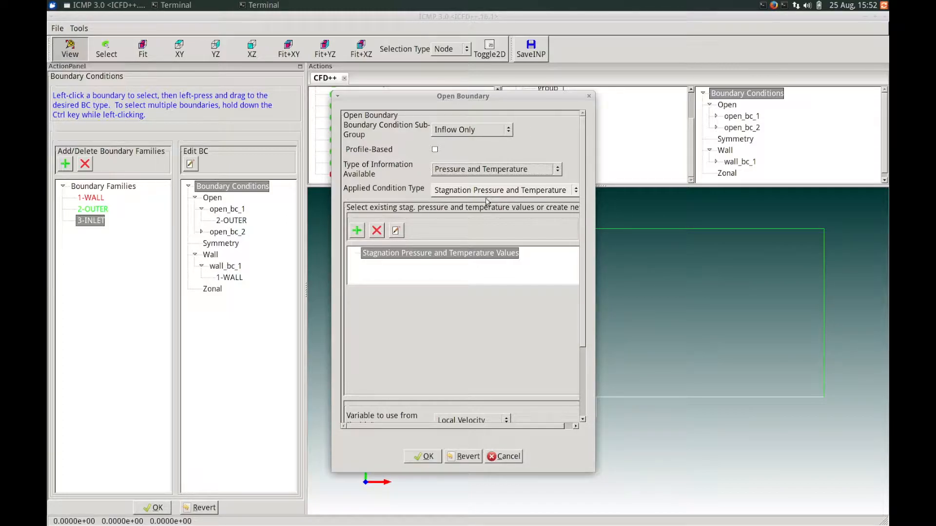
Create and select a stagnation infoset for 3-INLET with pressure 130000. N/m² and temperature 500. K, and accept the boundary.
left_click(357, 231)
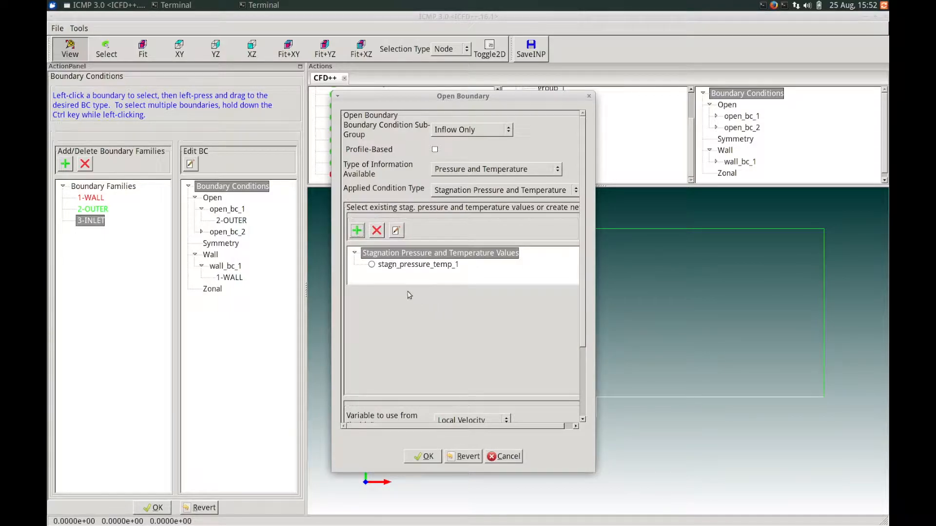
left_click(374, 265)
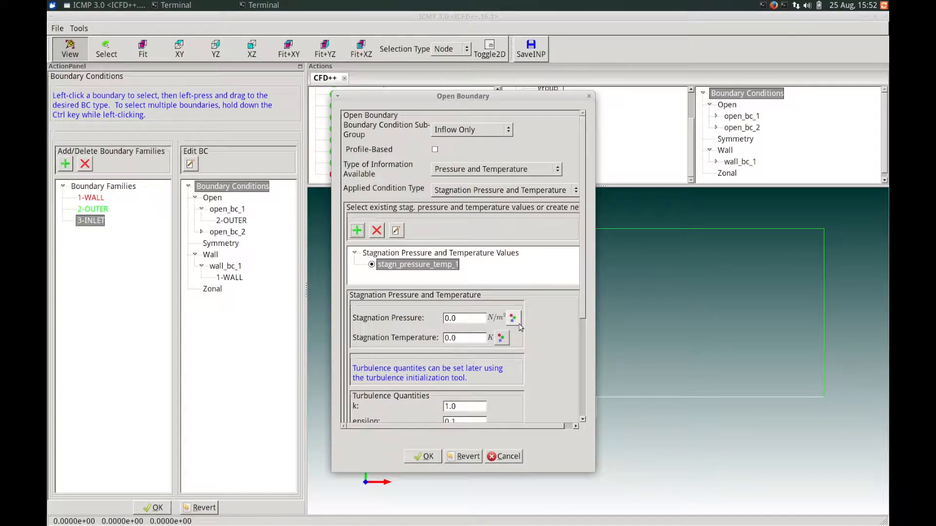
left_click(448, 318)
double_click(448, 318)
type("13000")
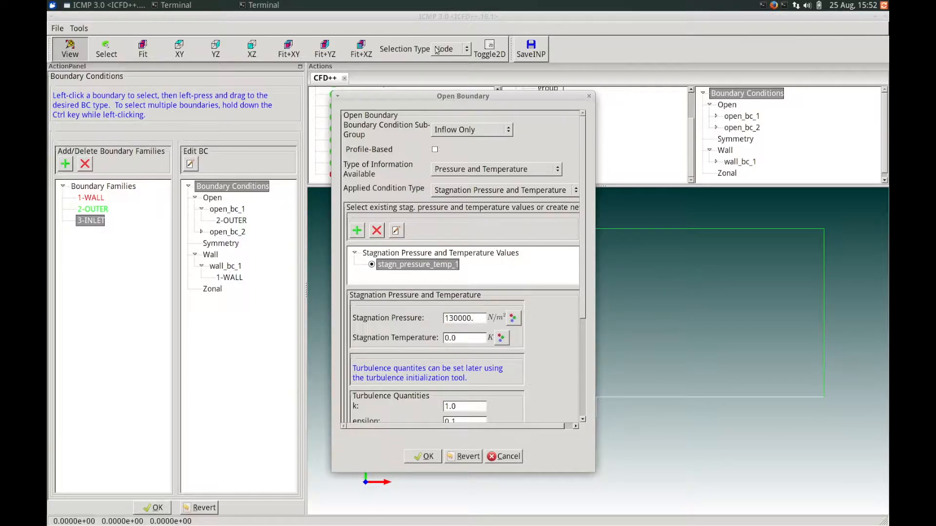
left_click(472, 337)
key("BackSpace")
left_click(584, 294)
left_click_drag(585, 294, 587, 395)
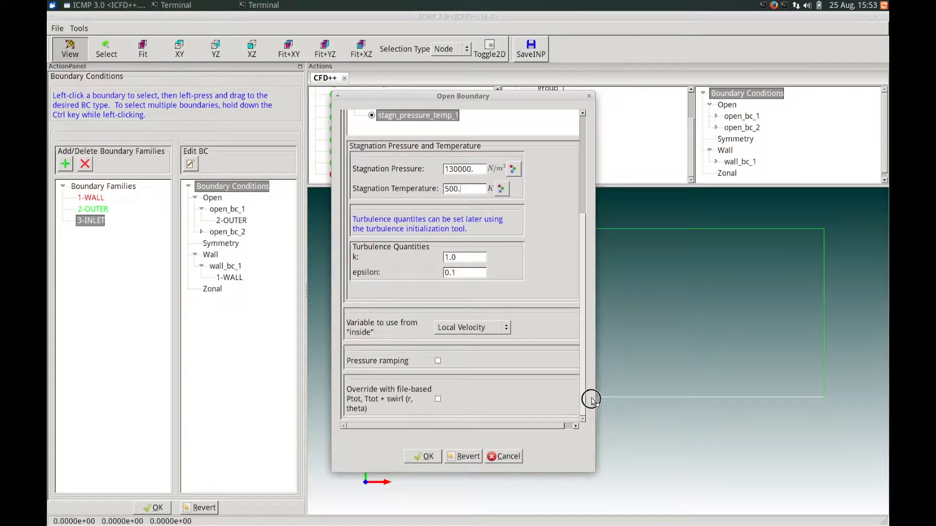
left_click(424, 457)
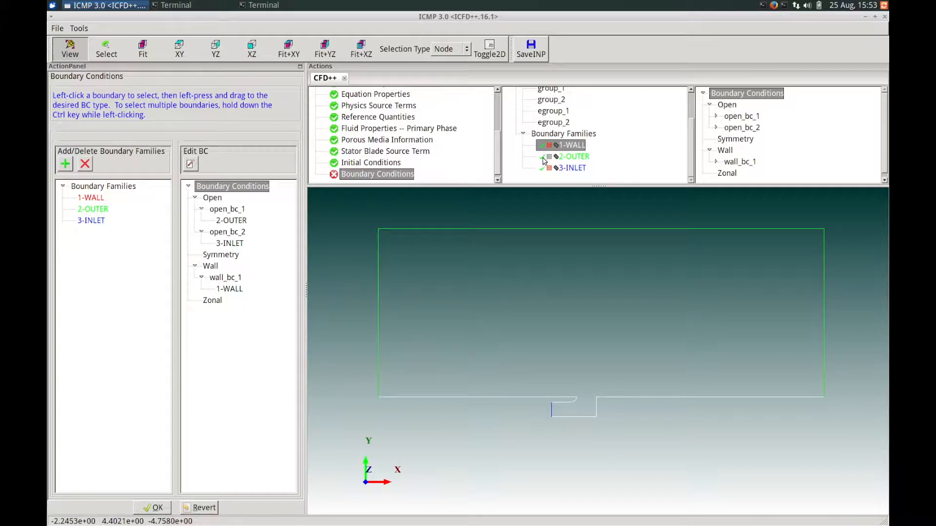
Accept the boundary conditions and the default turbulence control settings.
left_click(154, 509)
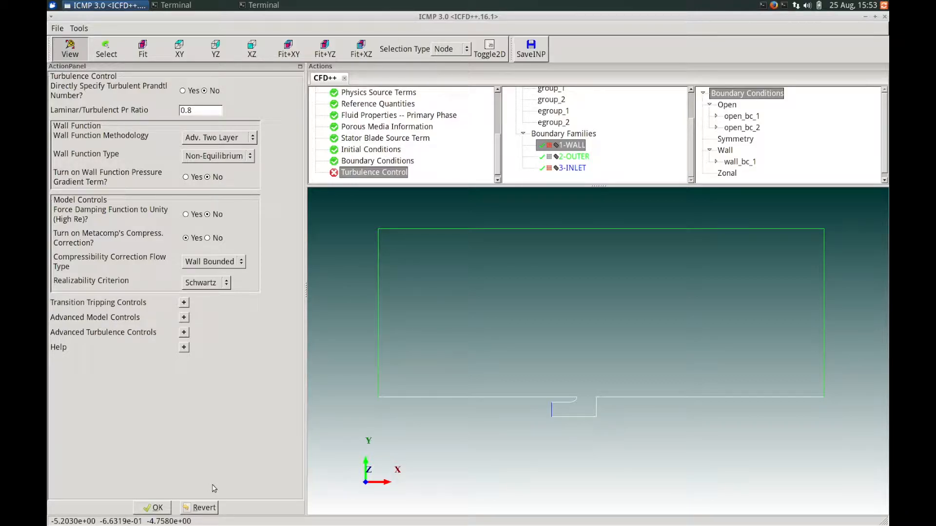
left_click(155, 507)
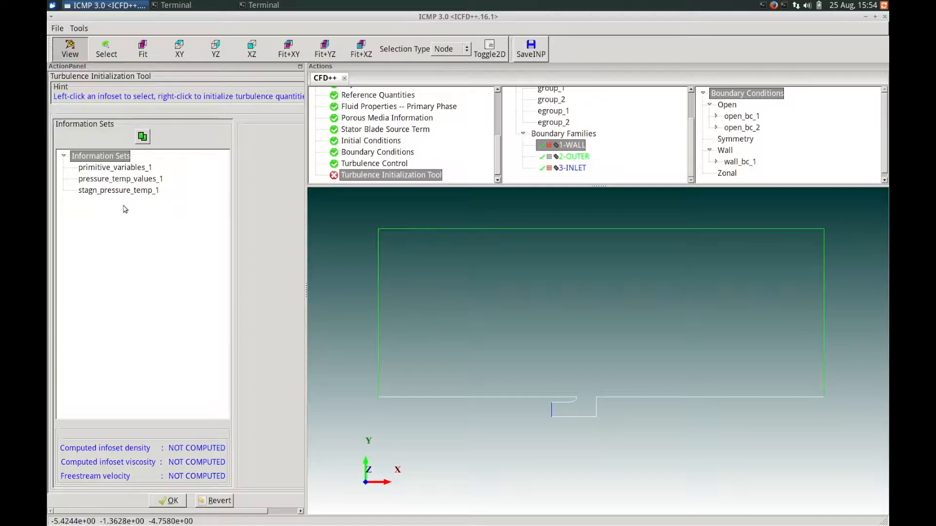
Initialize turbulence for primitive_variables_1 with a freestream turbulence level of 0.16 and a length-scale of 0.001 m, and accept the computed quantities.
left_click(109, 168)
right_click(109, 169)
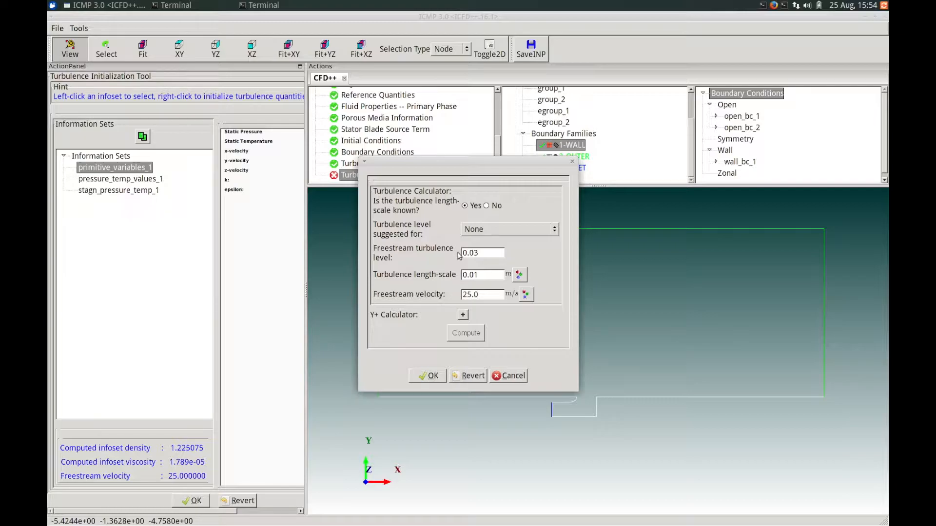
left_click_drag(492, 252, 471, 252)
type("16")
type("0")
left_click(489, 300)
double_click(489, 299)
left_click(490, 297)
left_click(429, 376)
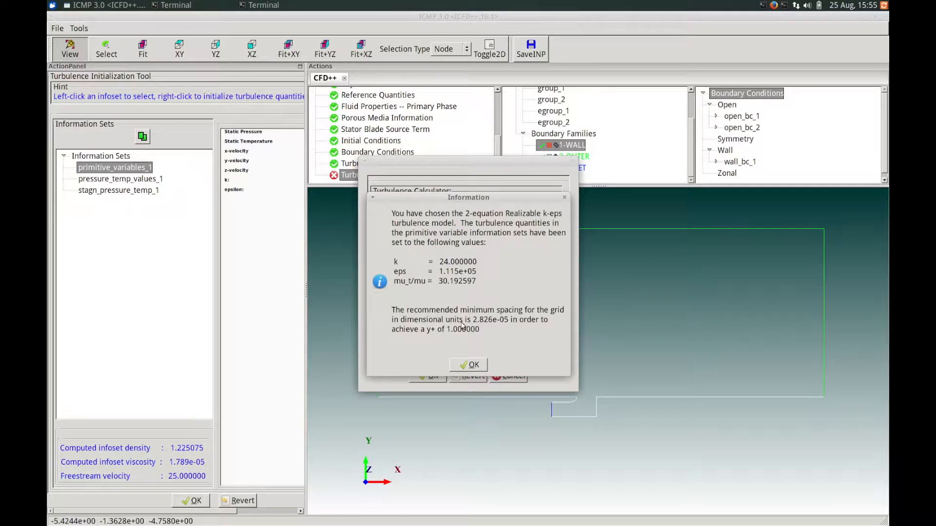
left_click(476, 369)
left_click(431, 376)
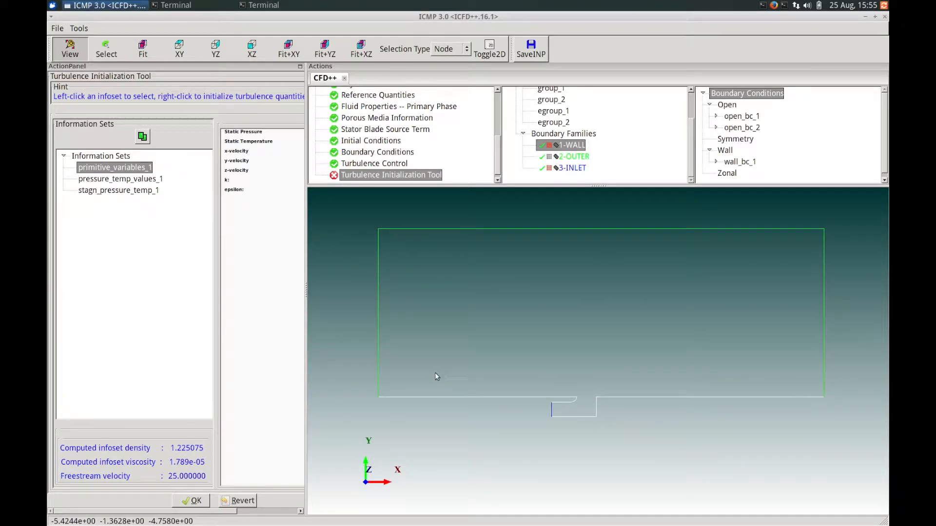
Initialize turbulence for pressure_temp_values_1 with a length-scale of 0.005 m and freestream velocity of 20. m/s, and accept the computed quantities.
left_click(144, 182)
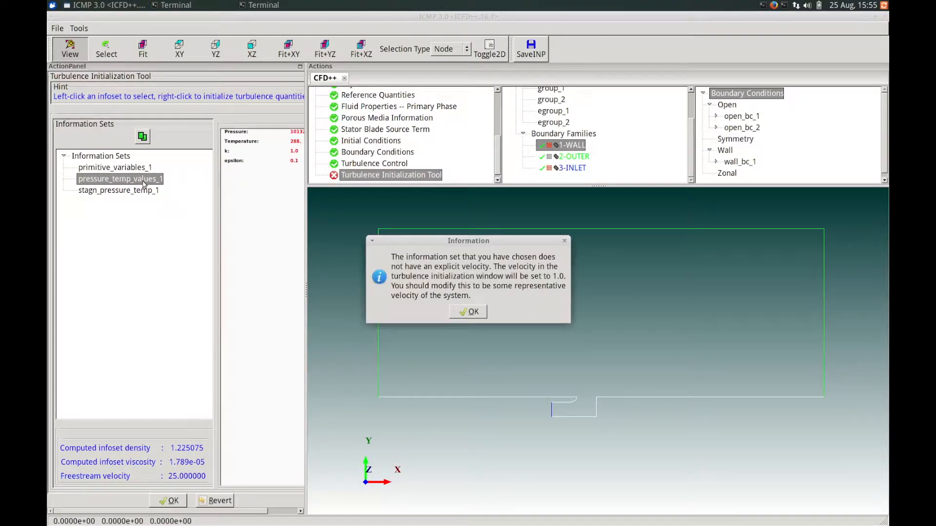
left_click(474, 315)
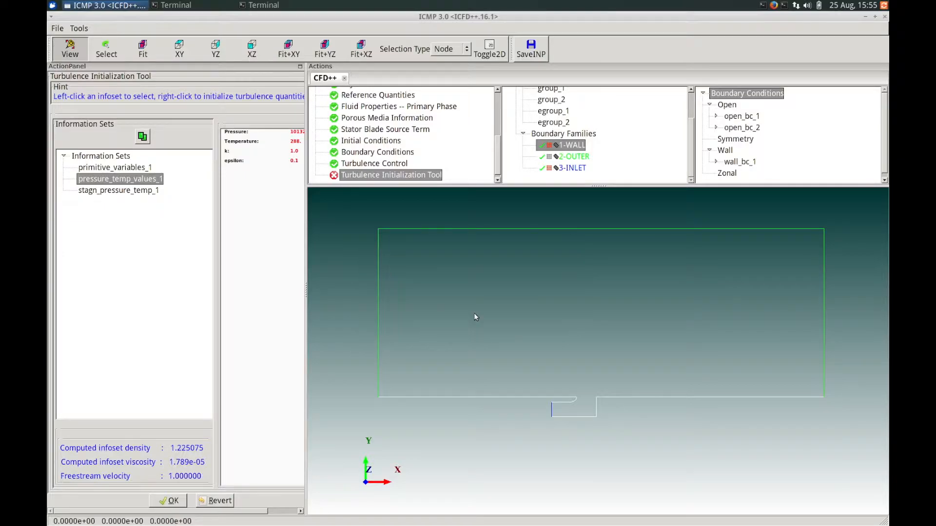
right_click(135, 184)
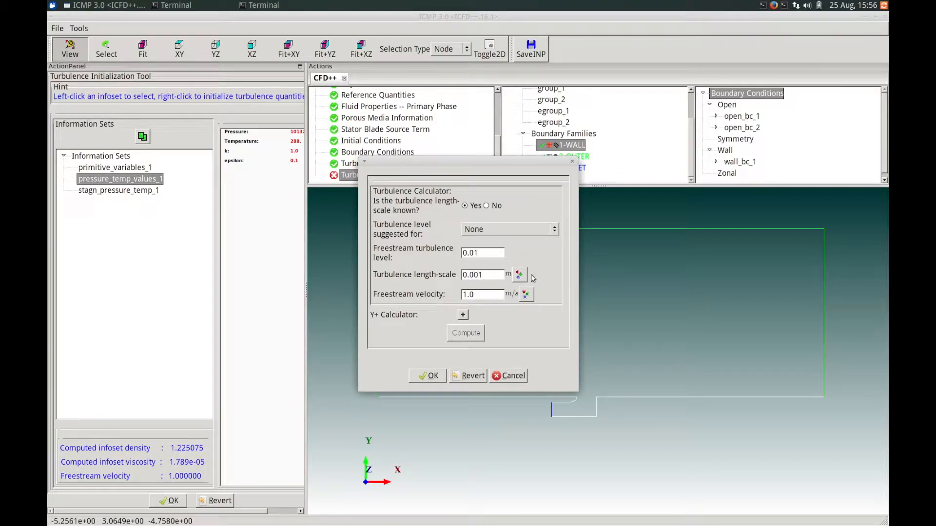
type("5")
left_click_drag(487, 295, 451, 288)
type("20.")
left_click(465, 333)
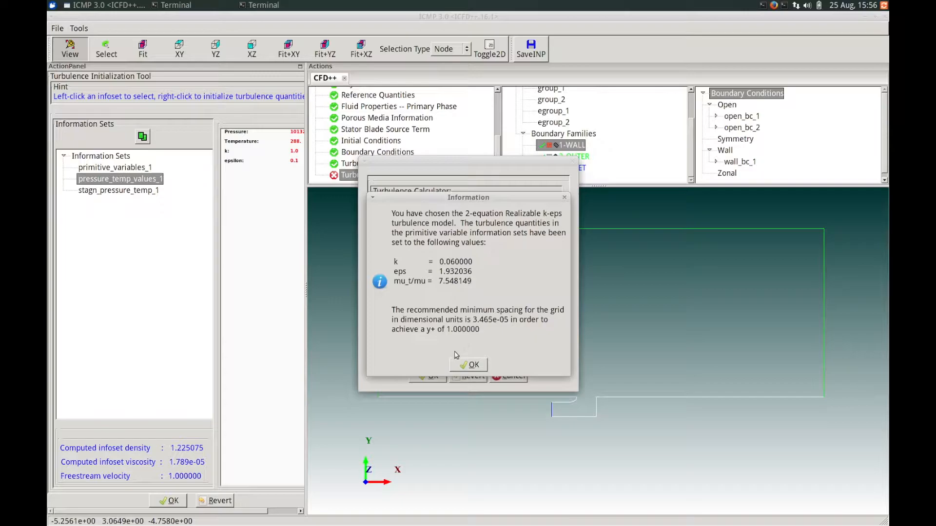
left_click(462, 365)
left_click(431, 376)
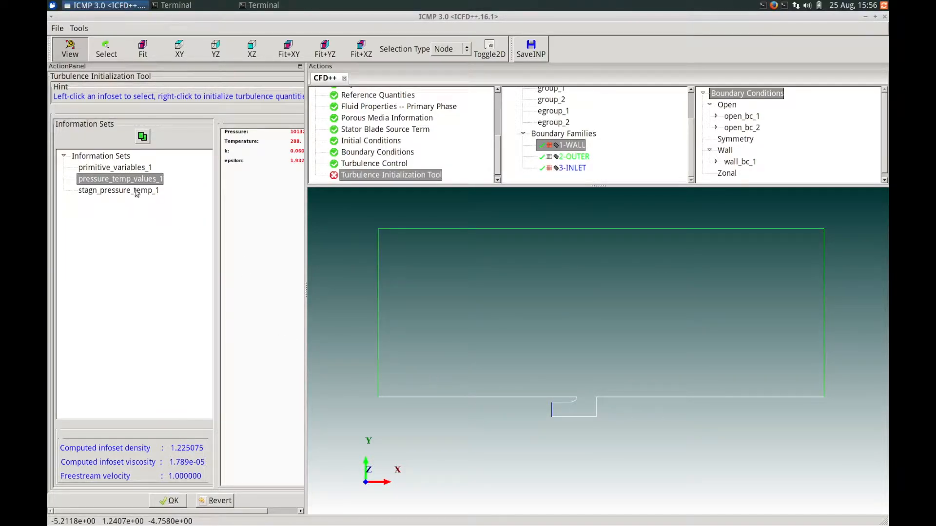
Initialize turbulence for stagn_pressure_temp_1 with turbulence level 0.02, length-scale 0.005 m and freestream velocity 150. m/s, and accept the turbulence initialization.
left_click(137, 193)
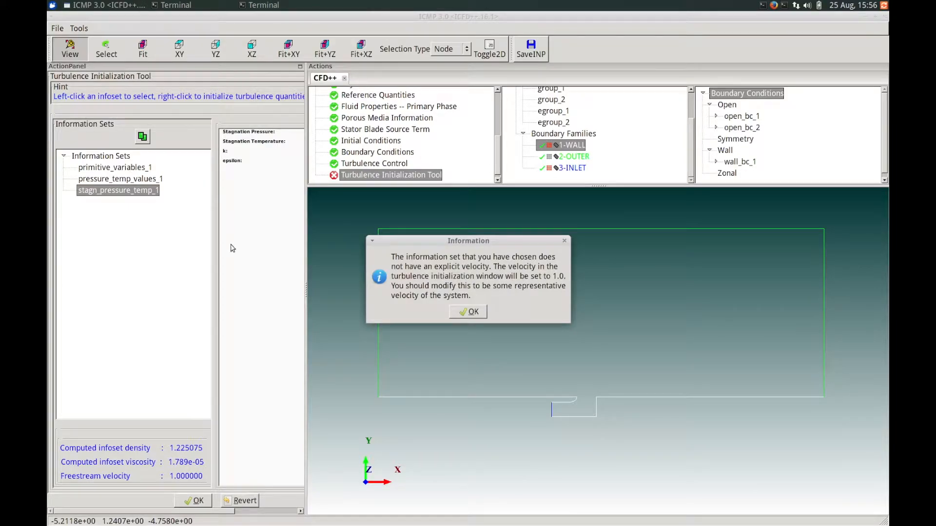
left_click(481, 315)
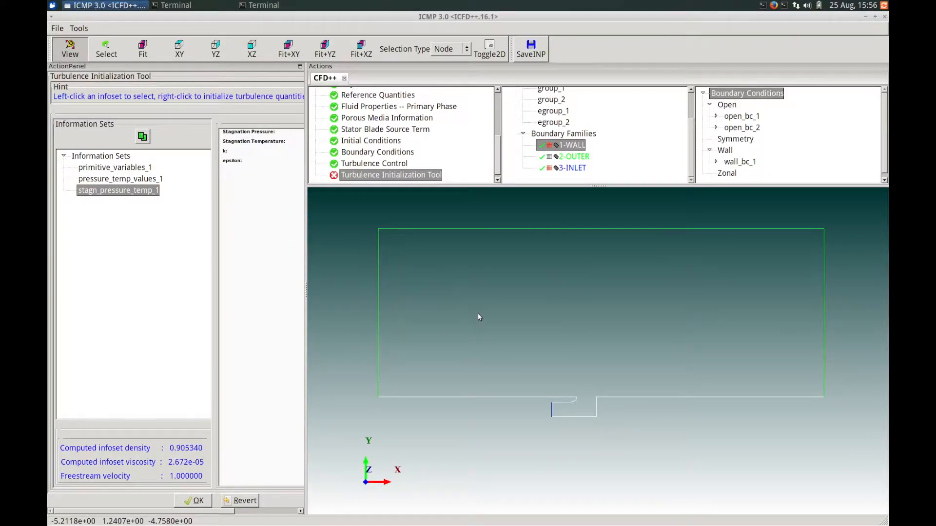
right_click(144, 194)
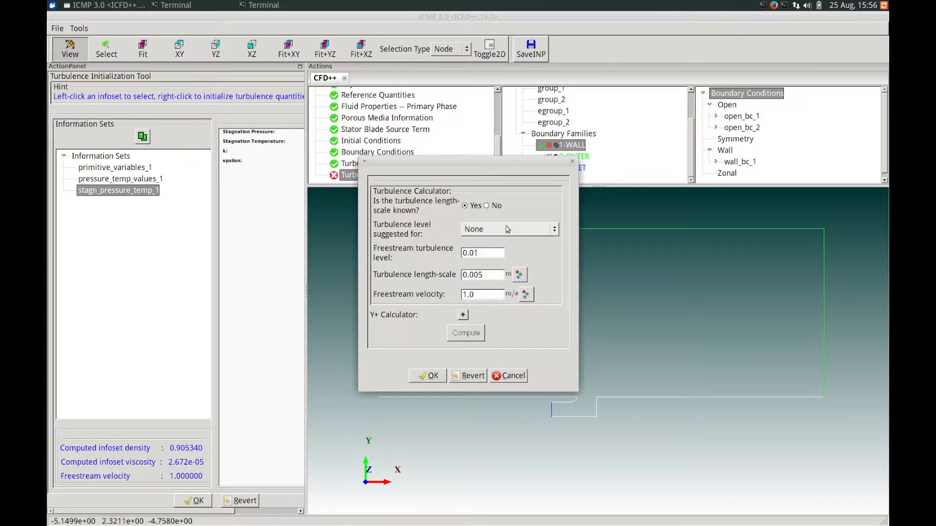
left_click(487, 253)
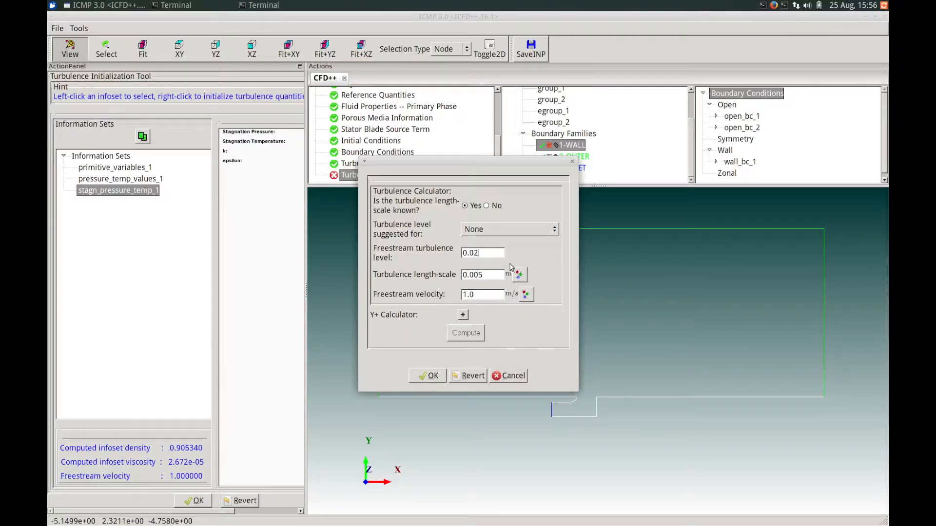
left_click(494, 273)
key("Tab")
type("15")
left_click(458, 333)
left_click(466, 365)
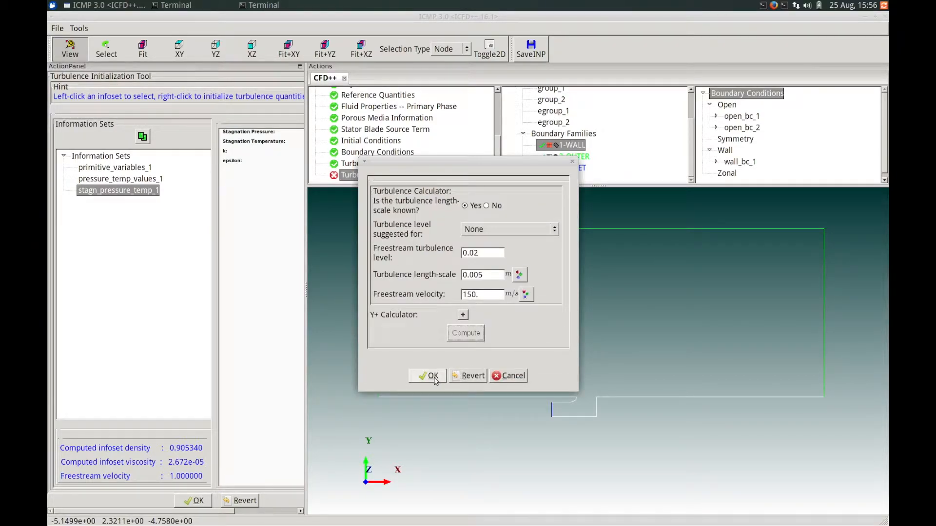
left_click(440, 381)
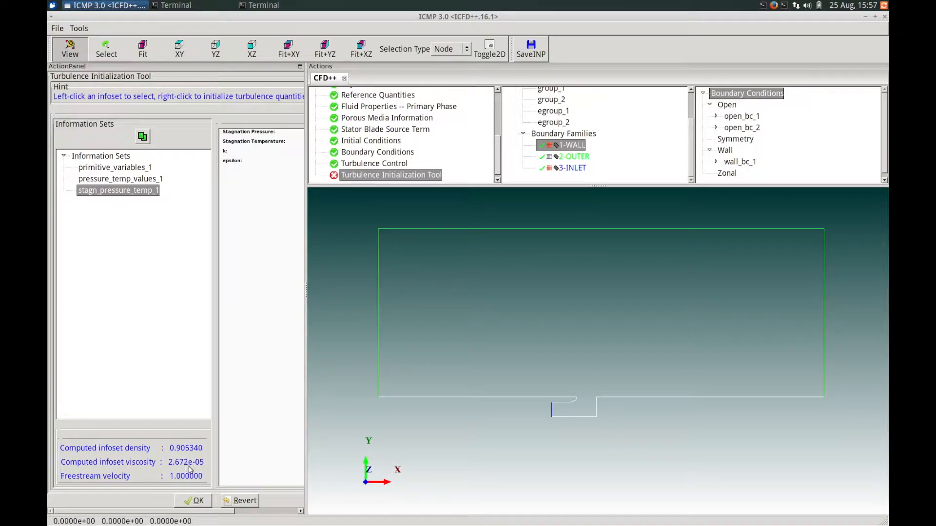
left_click(198, 501)
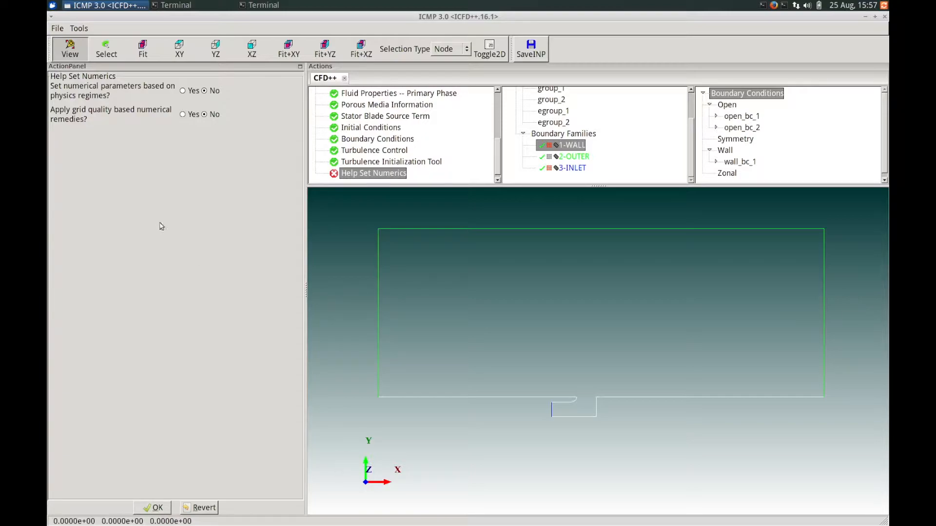
Enable numerical parameters based on physics regimes with Subsonic flow and an approximate system velocity of 200, and accept them.
left_click(183, 91)
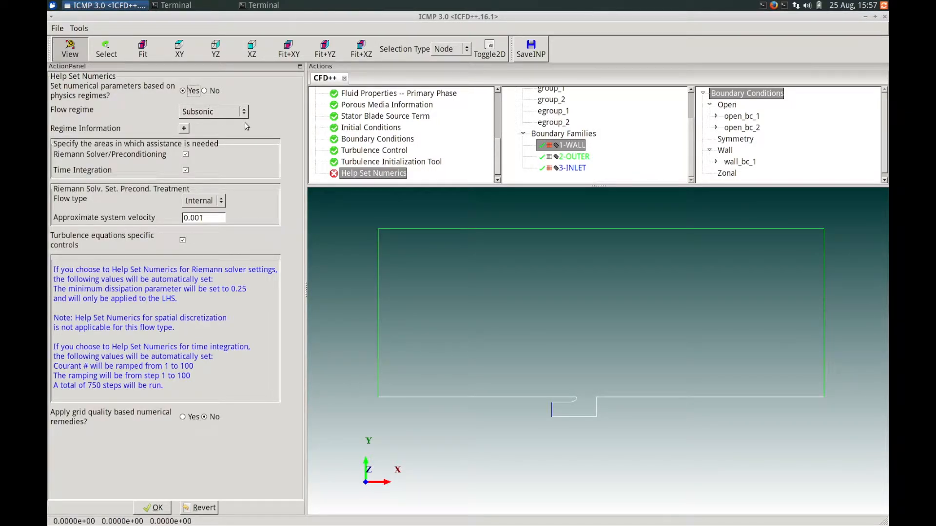
left_click(245, 113)
left_click(230, 112)
left_click_drag(211, 218, 173, 212)
type("200")
left_click(159, 508)
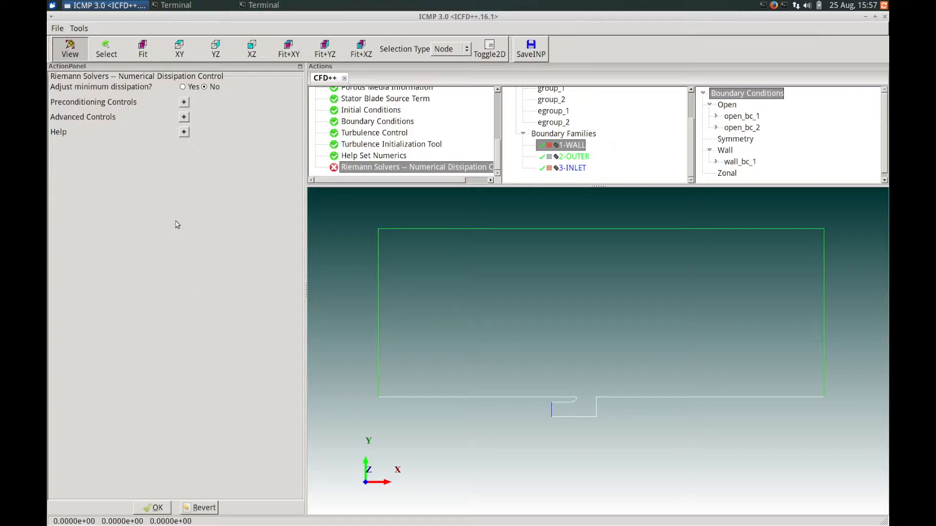
Review the preconditioning controls and accept the Riemann solver settings, and accept the implicit simulation strategy with 750 global steps.
left_click(184, 102)
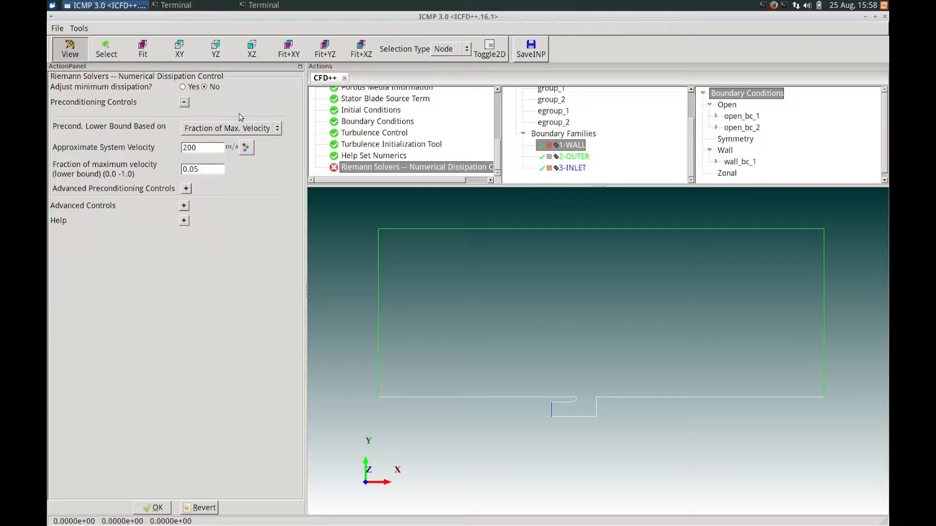
left_click_drag(208, 148, 138, 141)
left_click(162, 509)
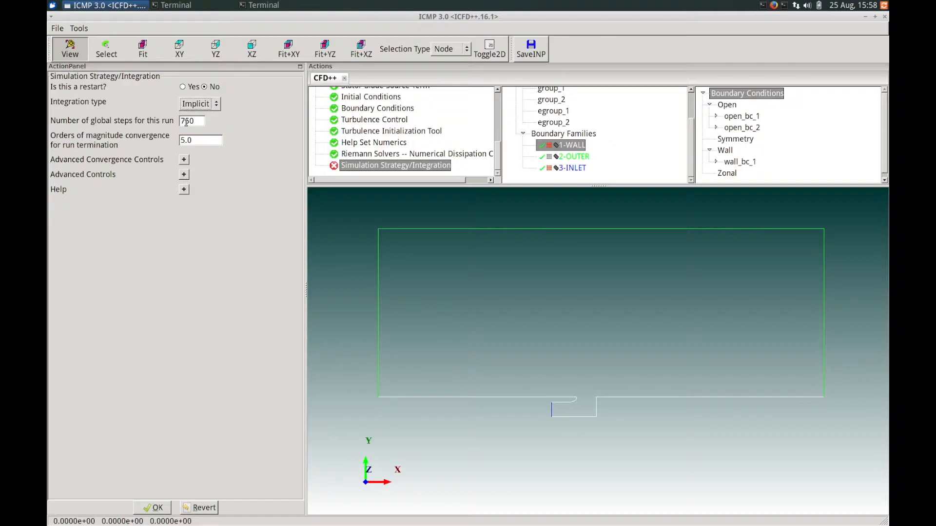
left_click_drag(196, 122, 156, 124)
left_click(214, 141)
left_click(157, 508)
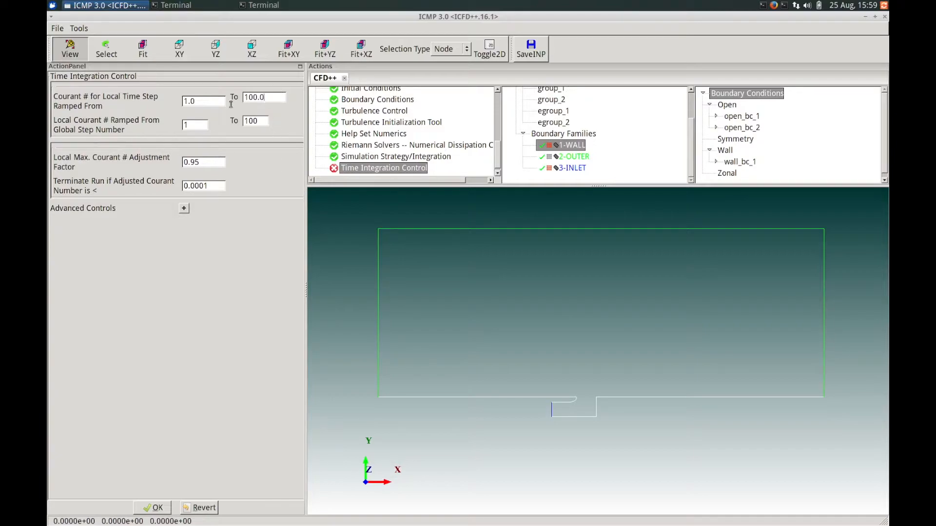
Set the upper limit of the local time step Courant number ramp to 50.
left_click(278, 97)
key("BackSpace")
key("BackSpace")
key("BackSpace")
key("BackSpace")
type("50.")
Set the temporal smoothing factor to 0.5 in the advanced time integration controls and accept the settings.
left_click(185, 209)
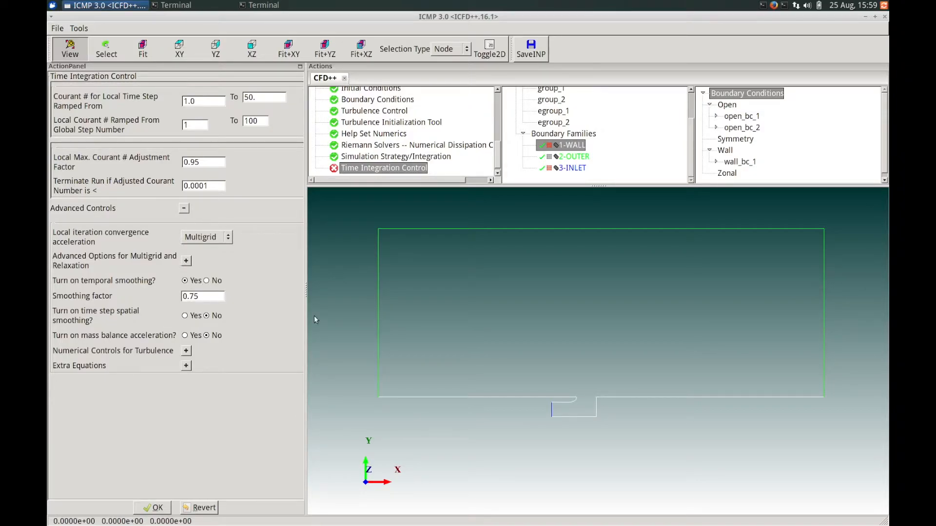
left_click(218, 297)
key("BackSpace")
key("BackSpace")
type("5")
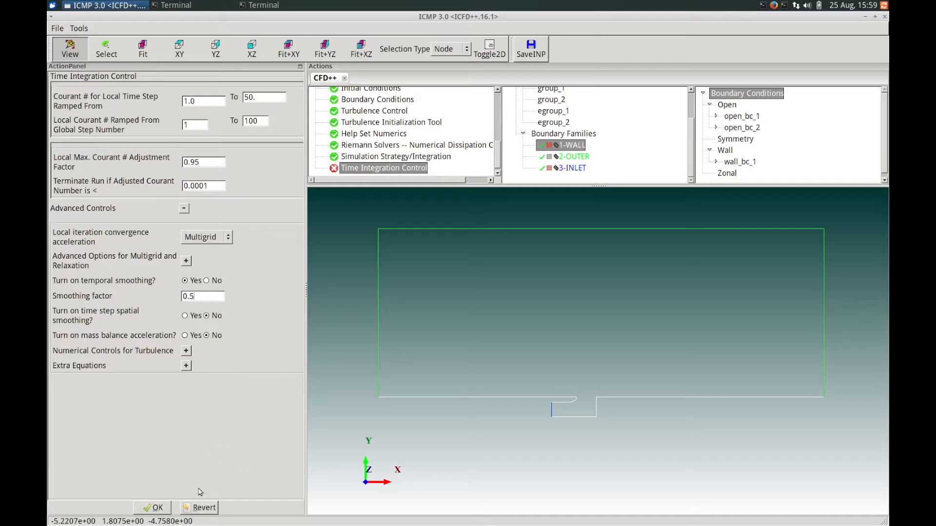
left_click(162, 508)
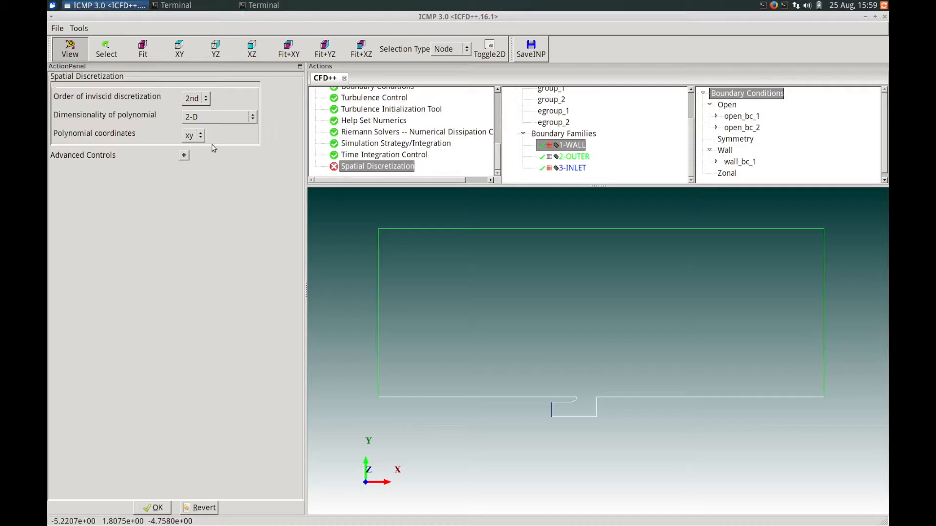
Keep 2nd-order inviscid discretization with a 2-D polynomial, review the advanced controls, and accept the spatial discretization.
left_click(207, 99)
left_click(198, 97)
left_click(252, 116)
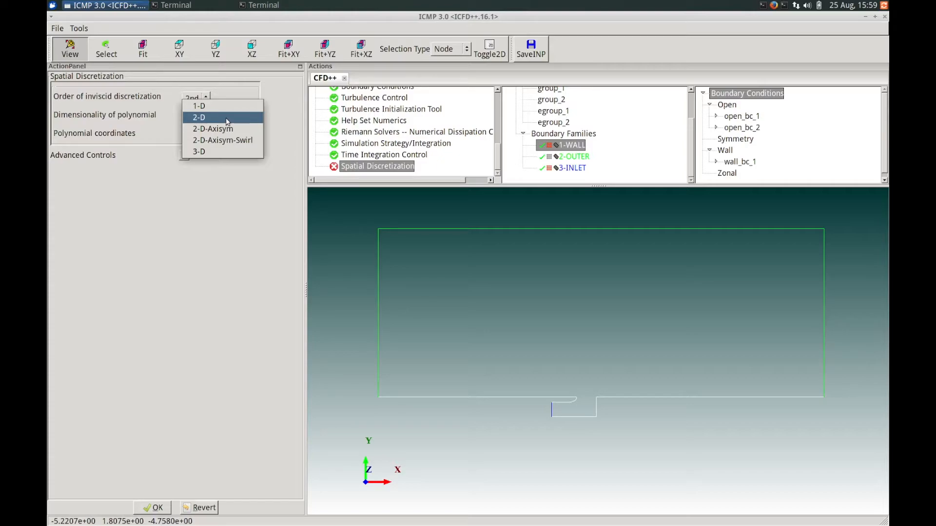
left_click(227, 120)
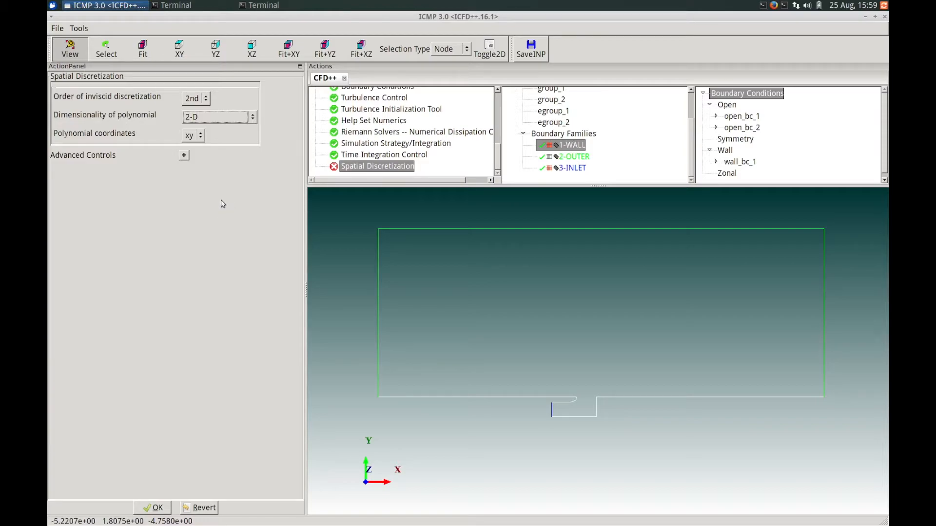
left_click(184, 155)
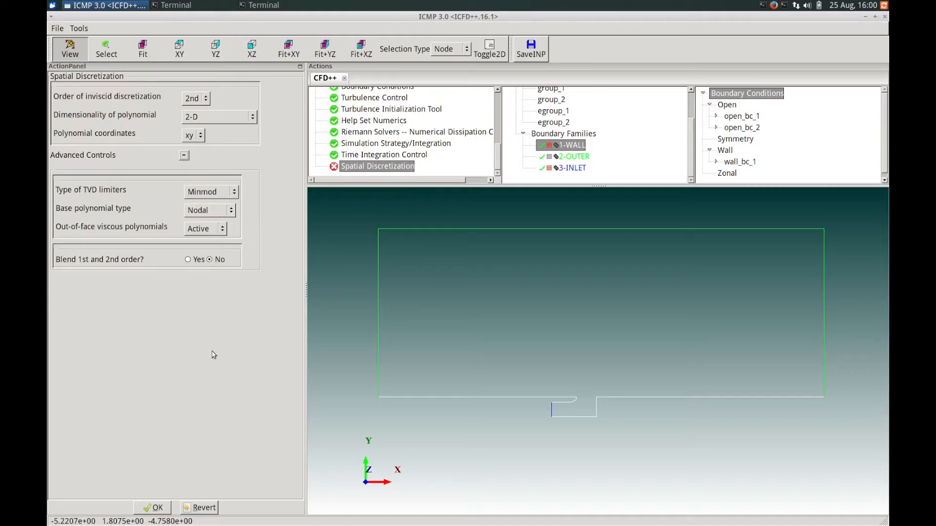
left_click(157, 508)
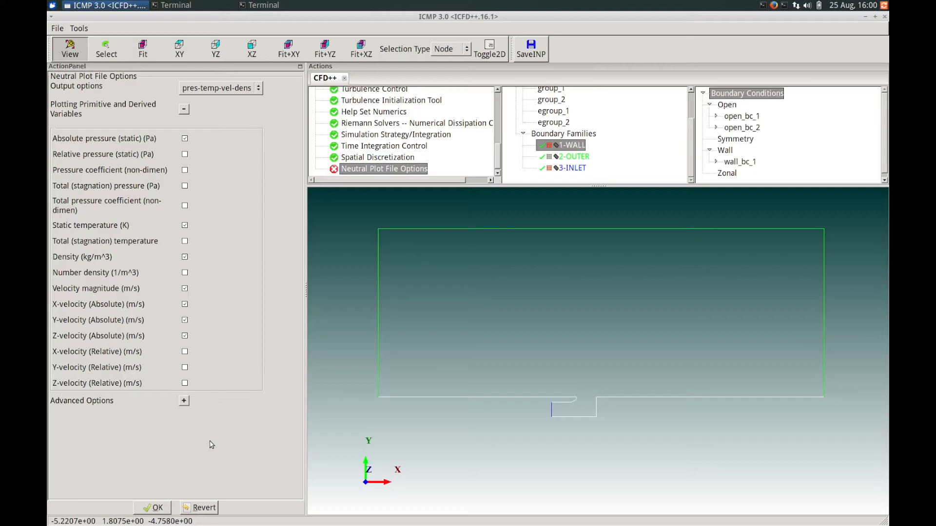
Accept the neutral plot file options, copying them to the plot output options file, and accept the probe and output file settings.
left_click(157, 508)
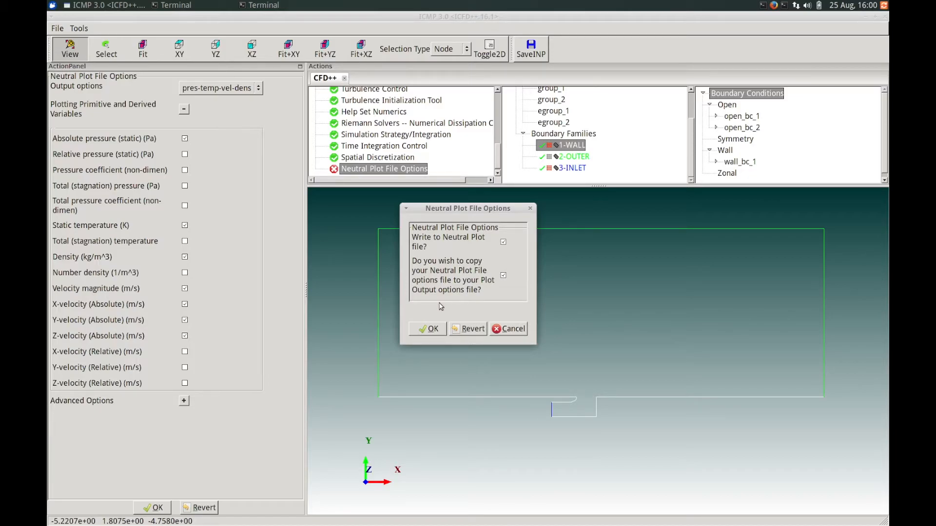
left_click(432, 329)
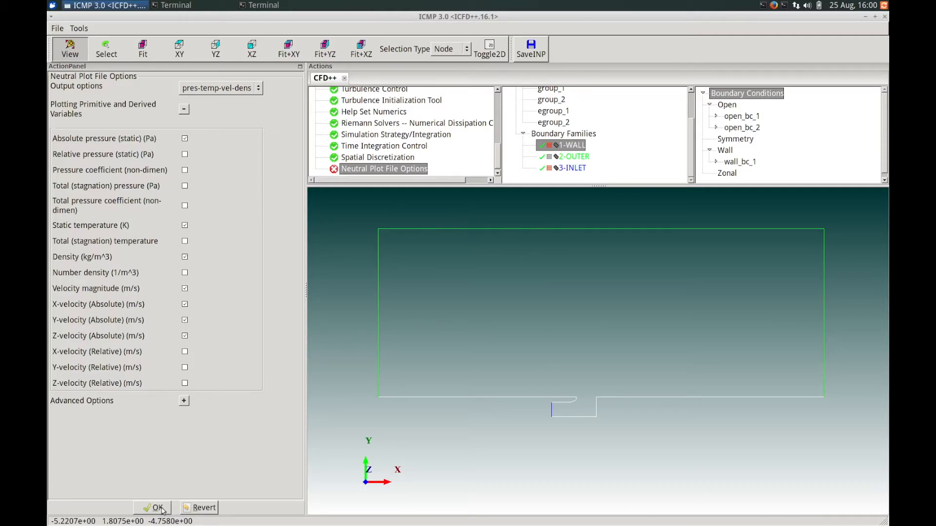
left_click(163, 509)
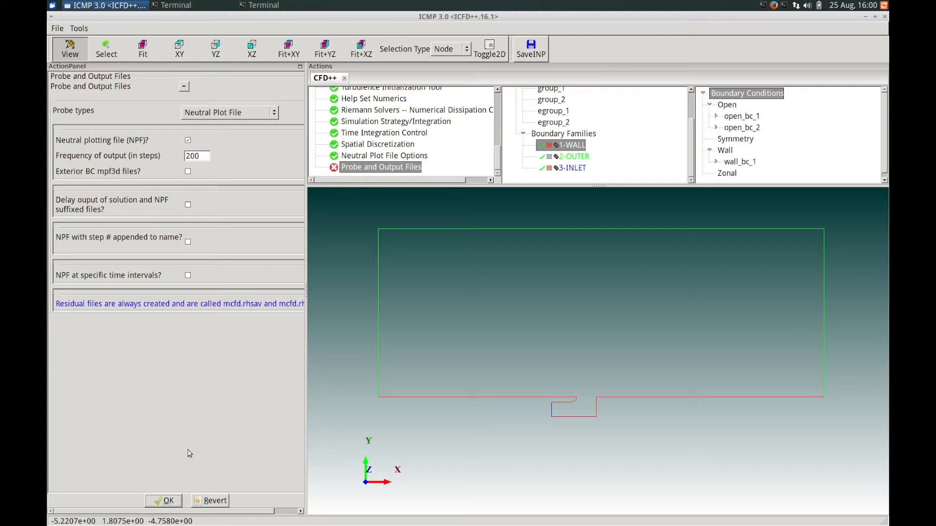
left_click(181, 500)
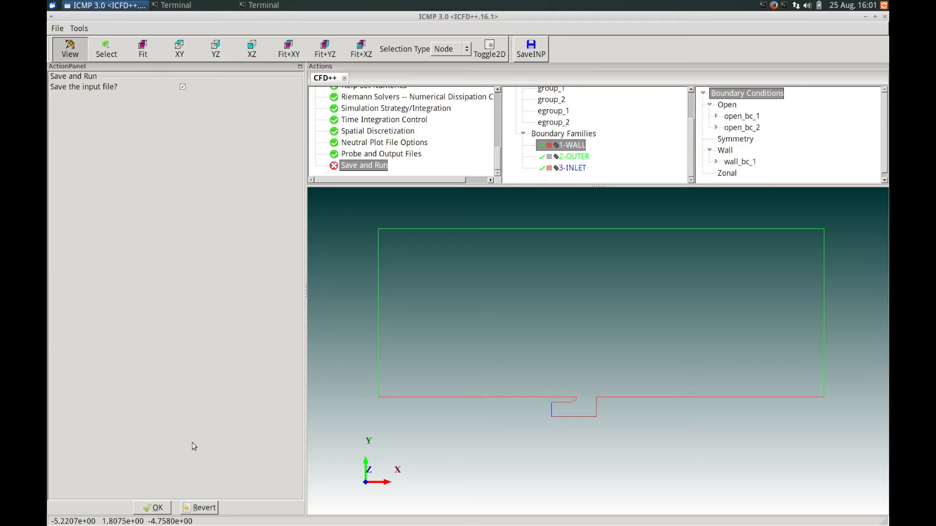
Save the input file and start the CFD++ run in double precision on a single CPU.
left_click(151, 509)
left_click(79, 29)
mouse_move(103, 65)
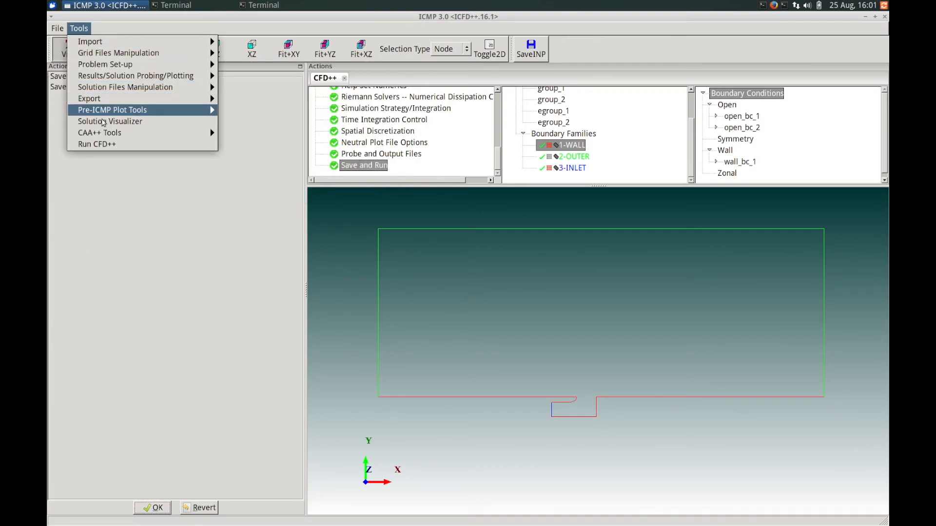
left_click(103, 144)
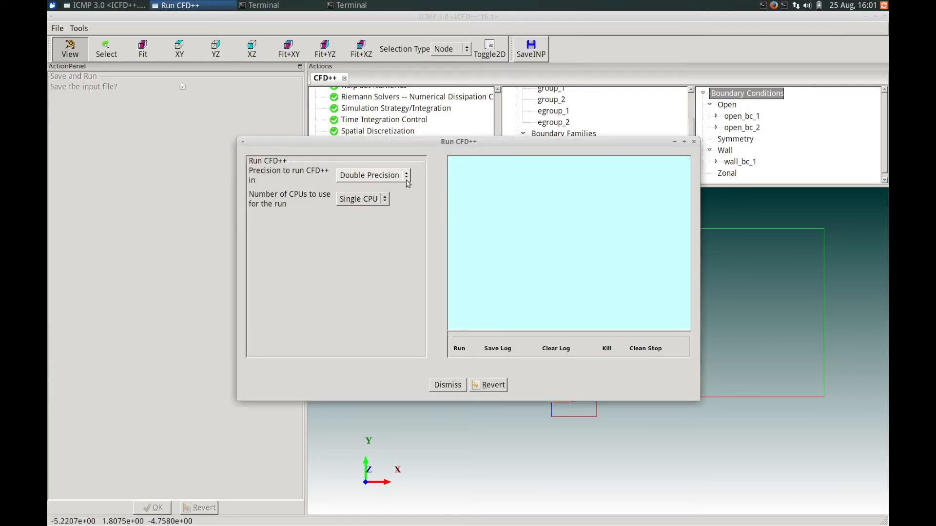
left_click(385, 198)
left_click(388, 203)
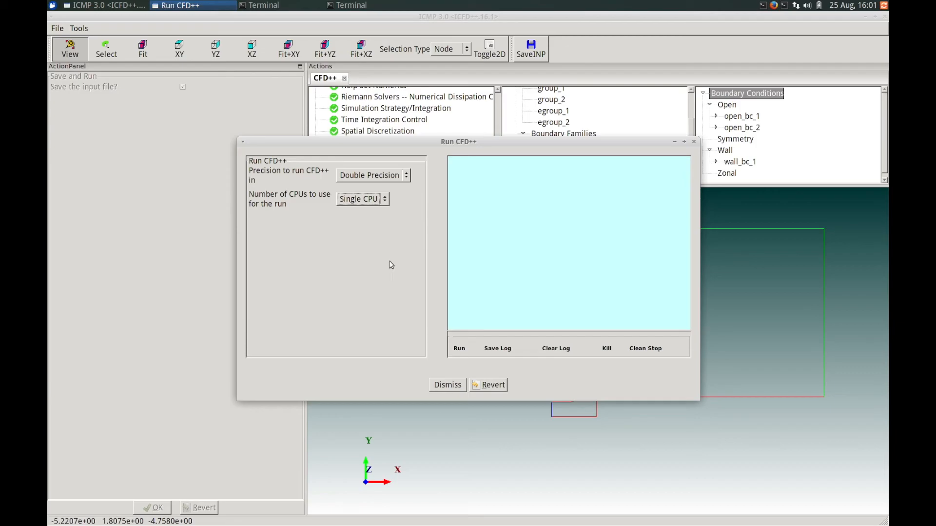
left_click(459, 351)
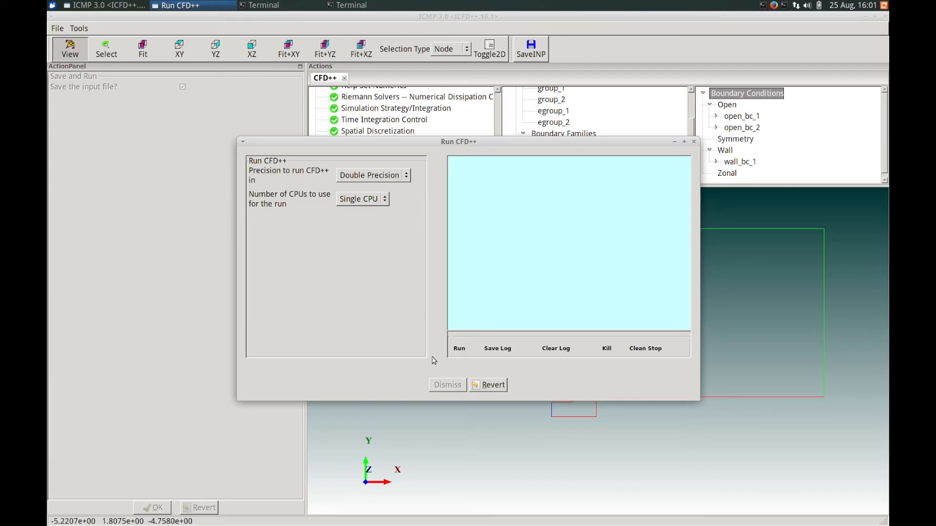